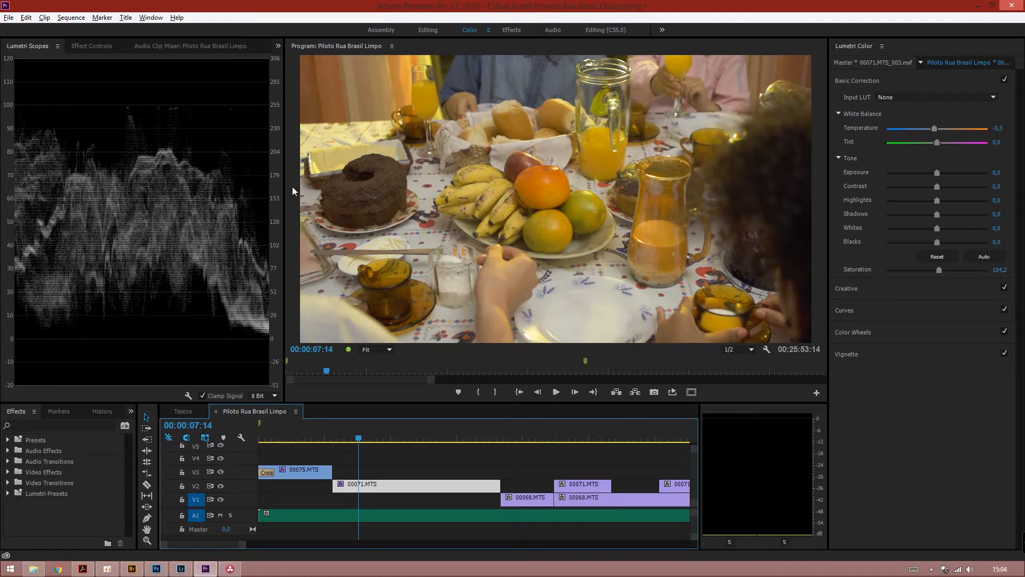
- Show only the YUV vectorscope in the Lumetri Scopes, hiding the waveform
right_click(212, 184)
click(258, 201)
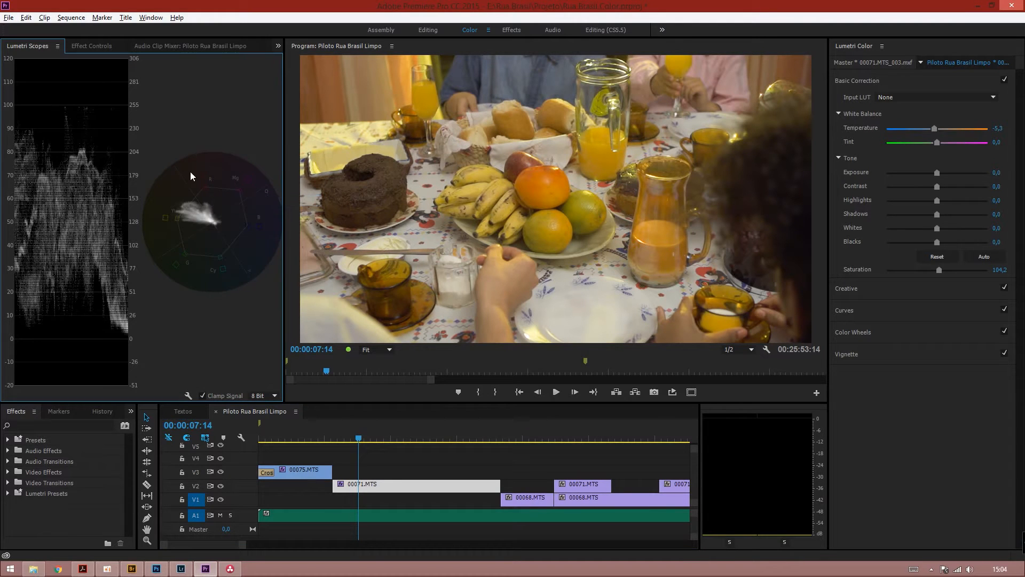
right_click(174, 208)
click(222, 261)
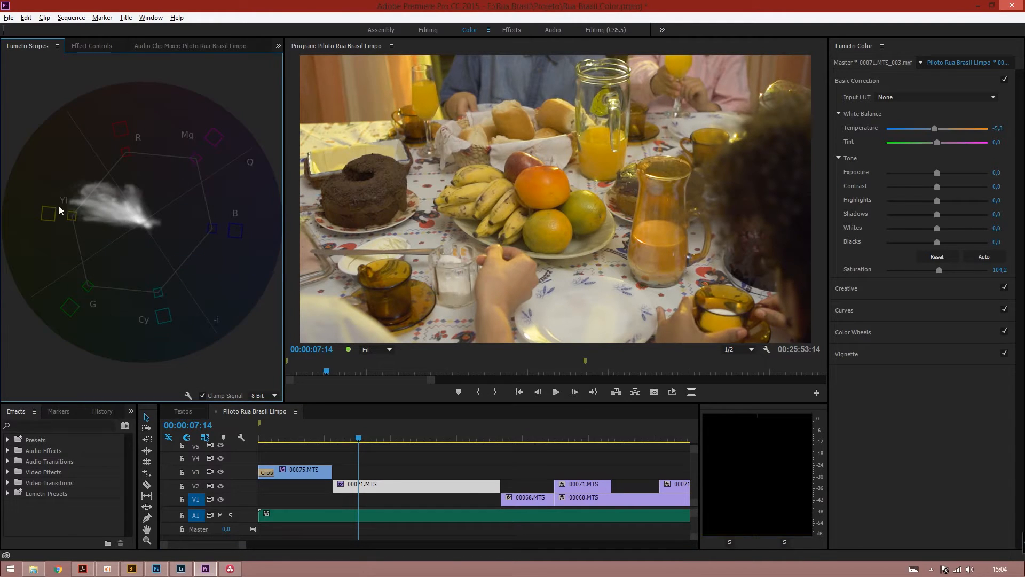
- Select the 00071.MTS clip on V2 with the playhead at 00:00:08:04, target tracks V2 and V3, and untarget A1
click(309, 439)
mouse_move(357, 437)
mouse_down()
mouse_move(299, 431)
mouse_move(366, 428)
mouse_move(294, 427)
mouse_move(386, 425)
mouse_move(293, 422)
mouse_move(368, 433)
mouse_up()
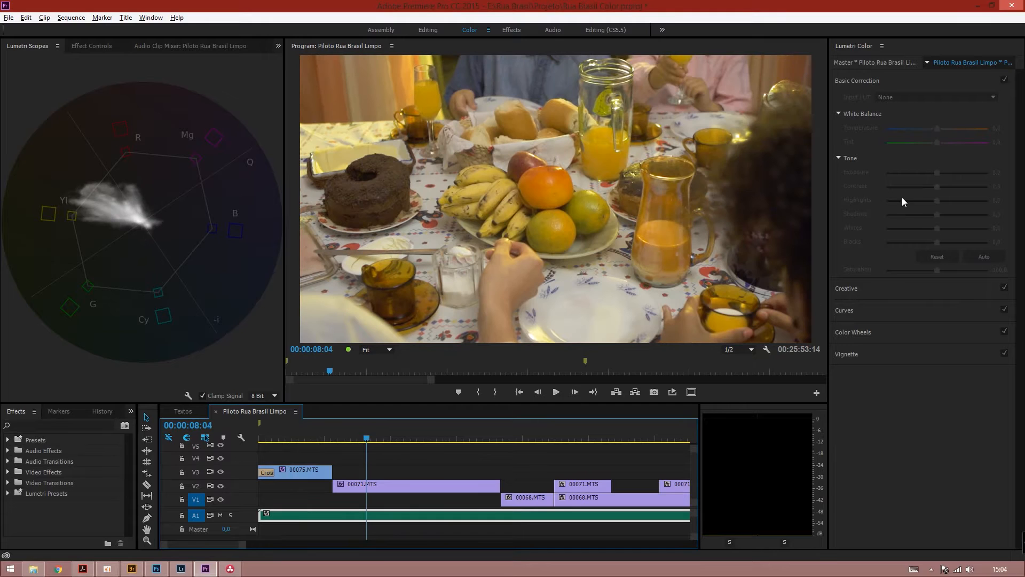
click(368, 489)
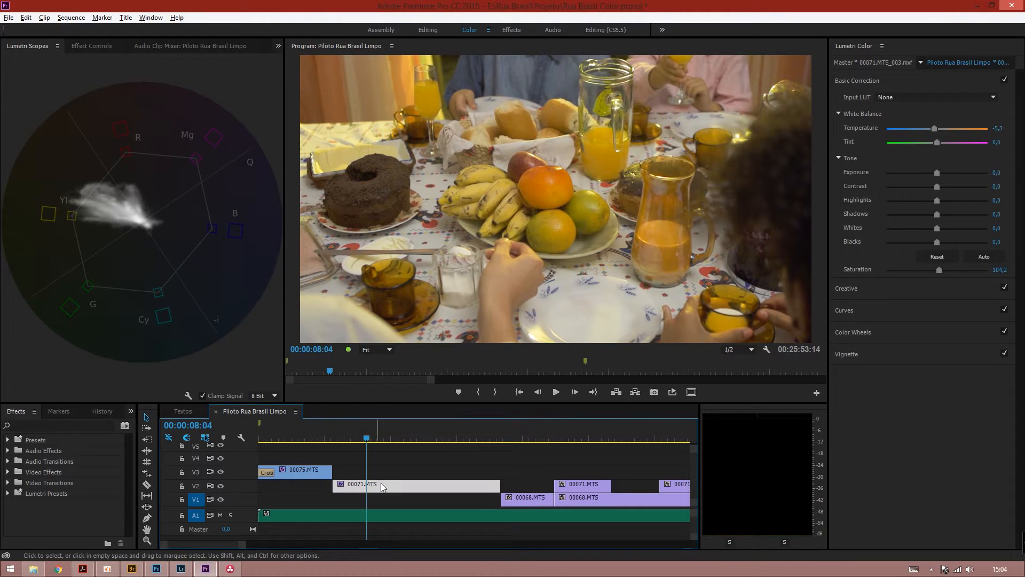
click(196, 486)
click(196, 472)
click(196, 518)
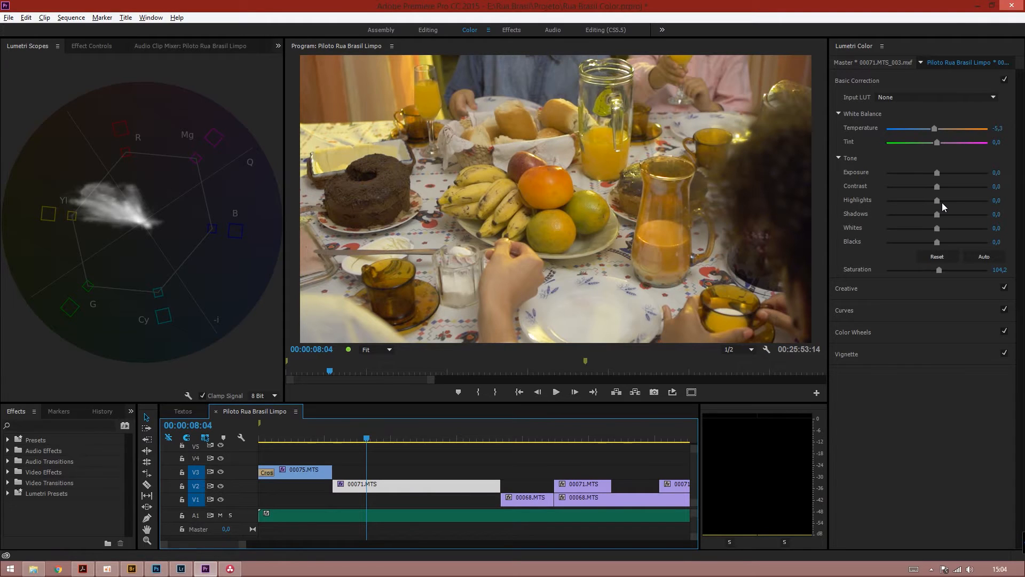
- Try a Basic Correction saturation of 94.7 on the 00071.MTS clip and reset that saturation to its default
click(939, 257)
mouse_move(937, 271)
mouse_down()
mouse_move(921, 271)
mouse_move(935, 272)
mouse_up()
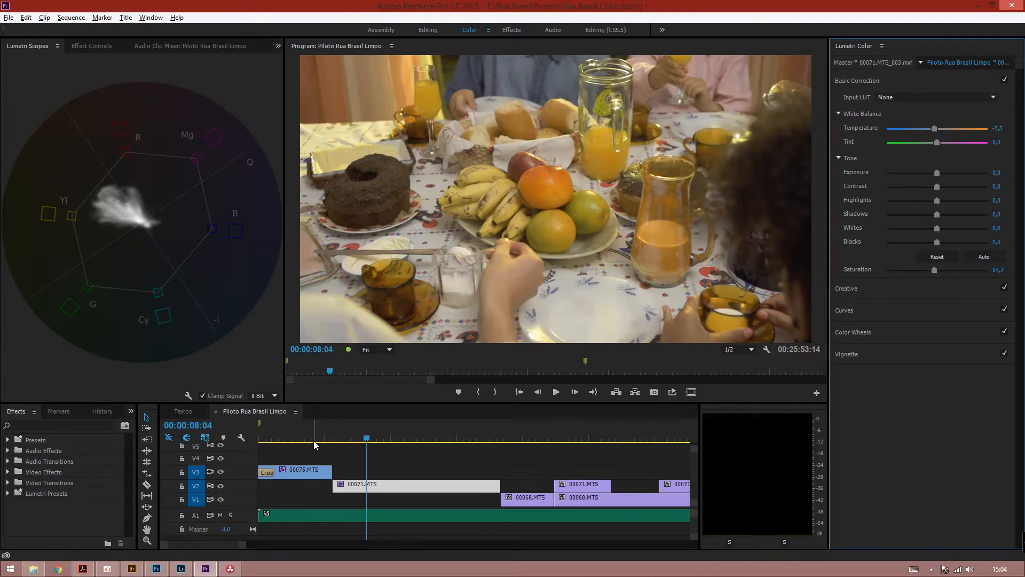
drag(317, 439, 372, 440)
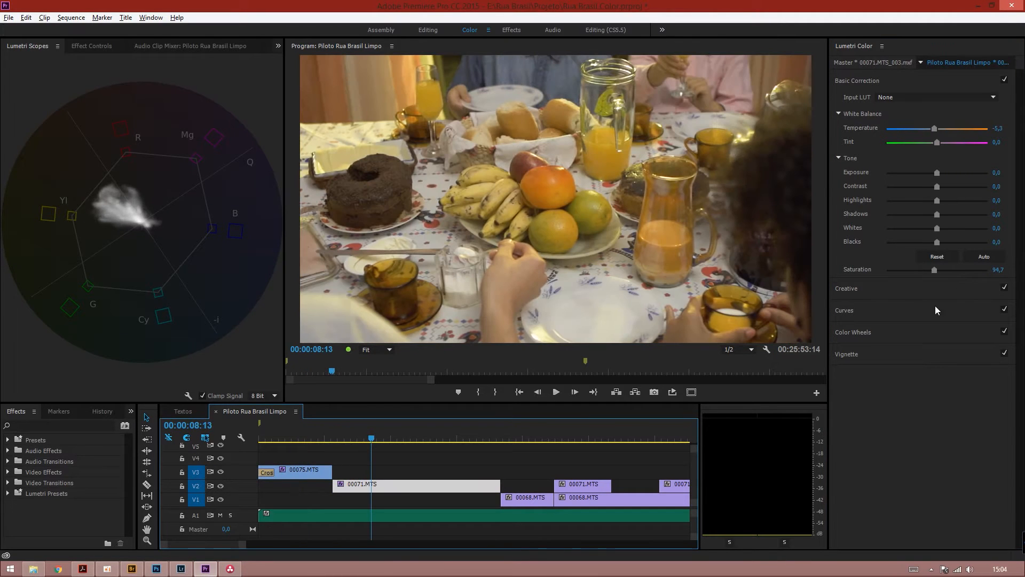
double_click(937, 270)
- Test the Creative saturation at 94.7, reset it, and set the Creative vibrance to -3.2
click(857, 293)
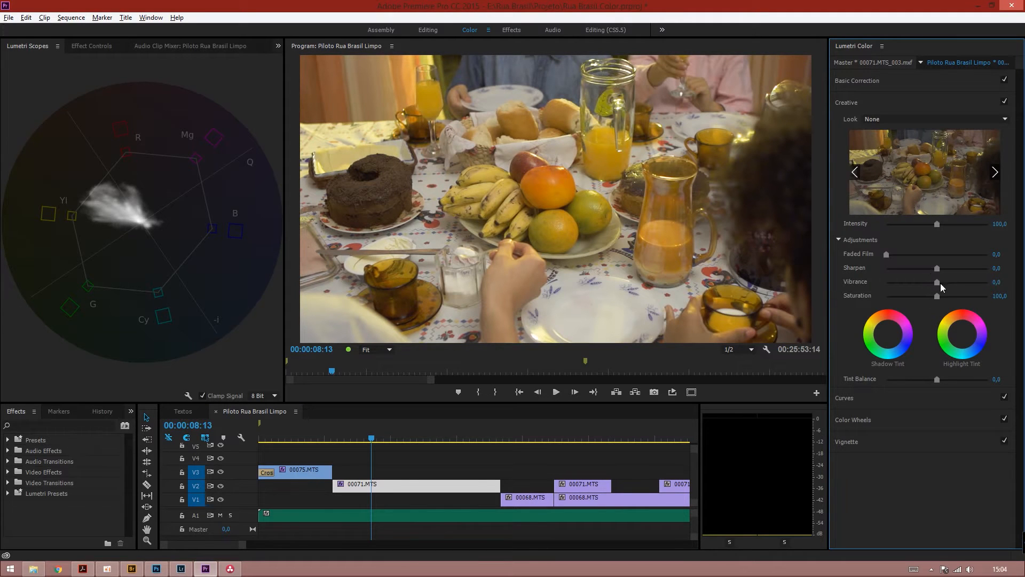
drag(938, 283, 934, 280)
double_click(935, 282)
drag(937, 295, 934, 296)
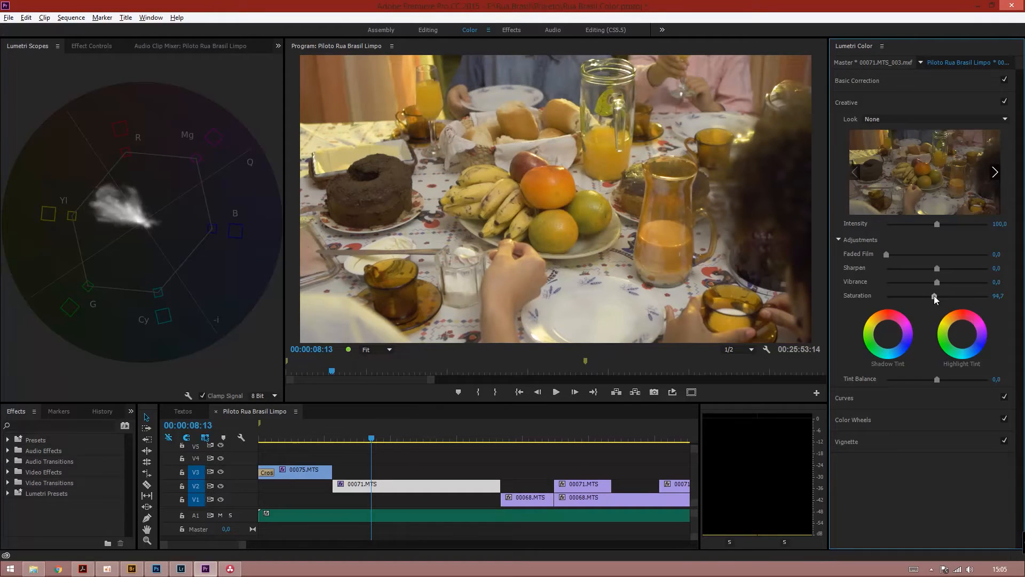
double_click(937, 297)
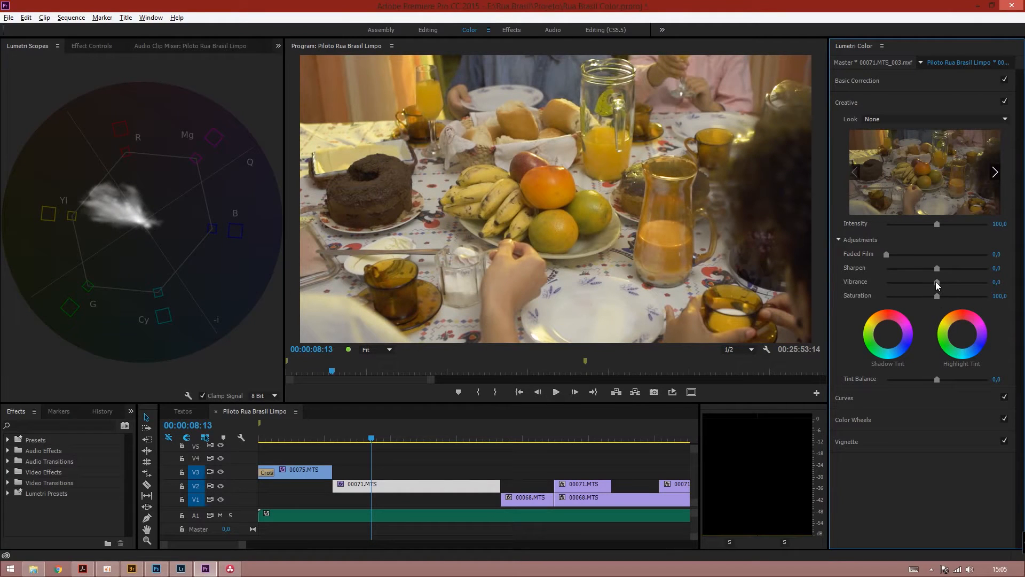
drag(936, 281, 935, 281)
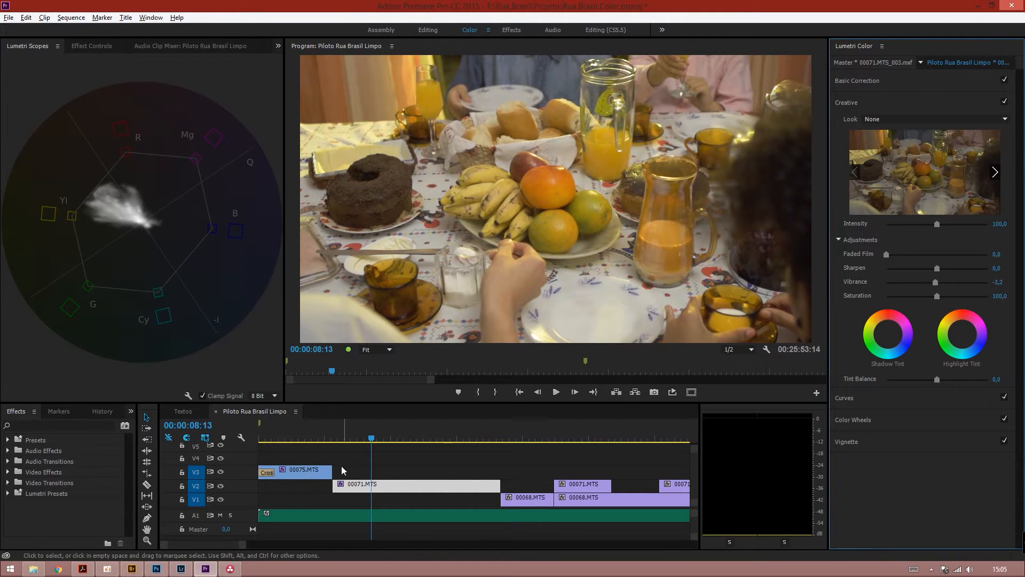
- Compare the 00075.MTS shot at 00:00:02:22 with the 00071.MTS shot at 00:00:08:21
click(298, 431)
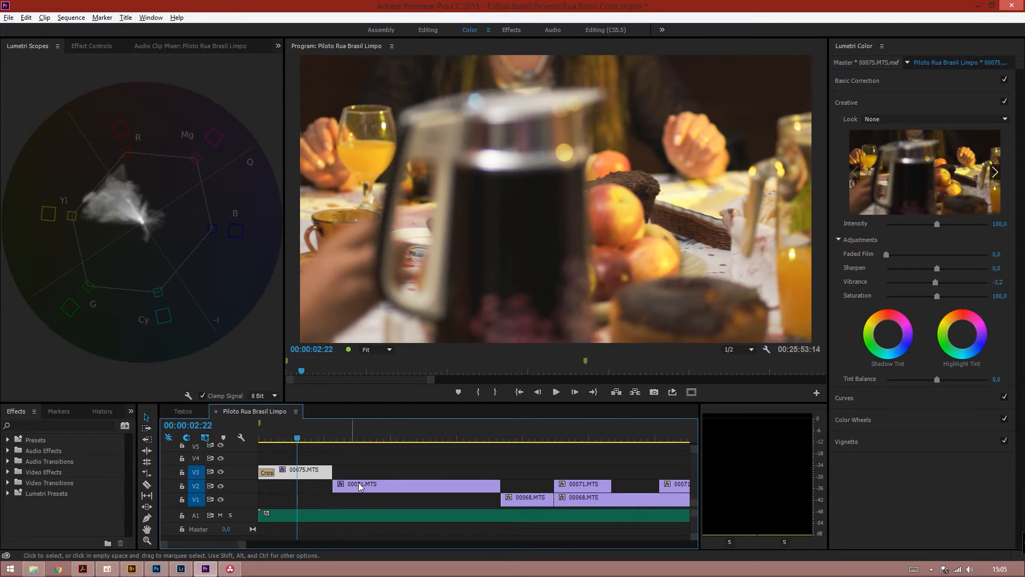
drag(375, 436, 298, 439)
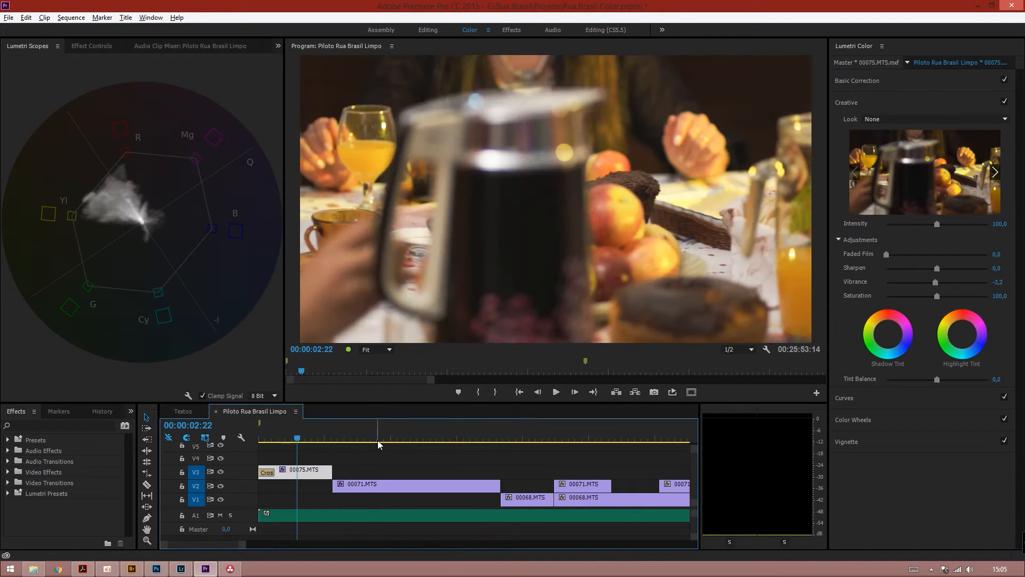
click(377, 441)
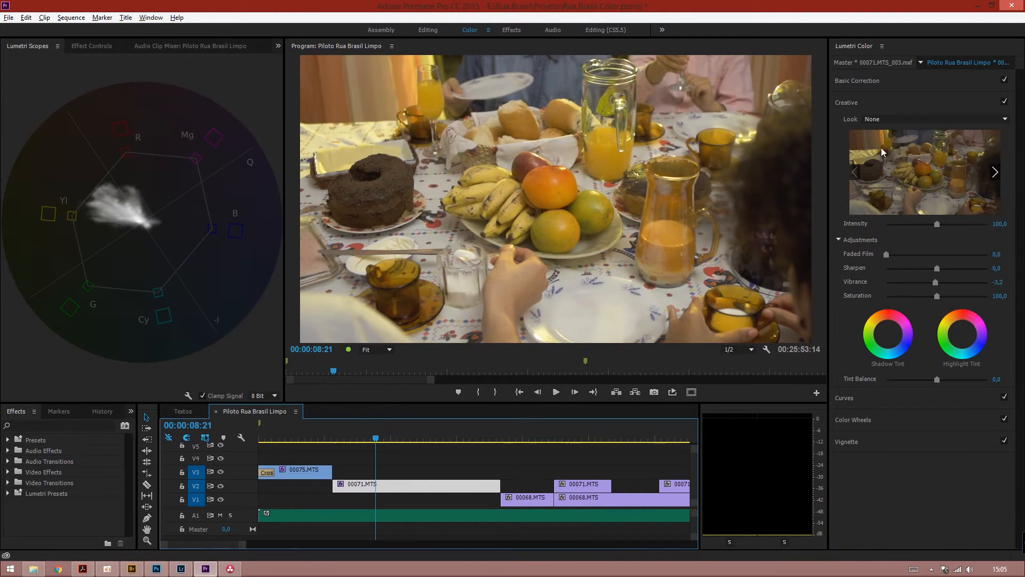
- Add green and yellow range points to the Hue Saturation Curve, pull the green hues outward and the blue-violet hues inward
click(857, 102)
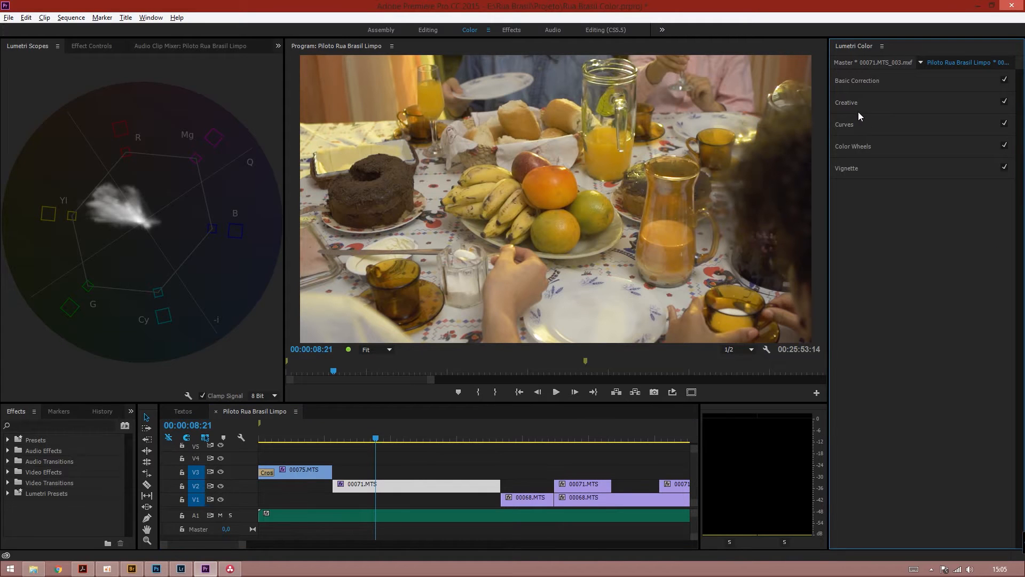
click(858, 125)
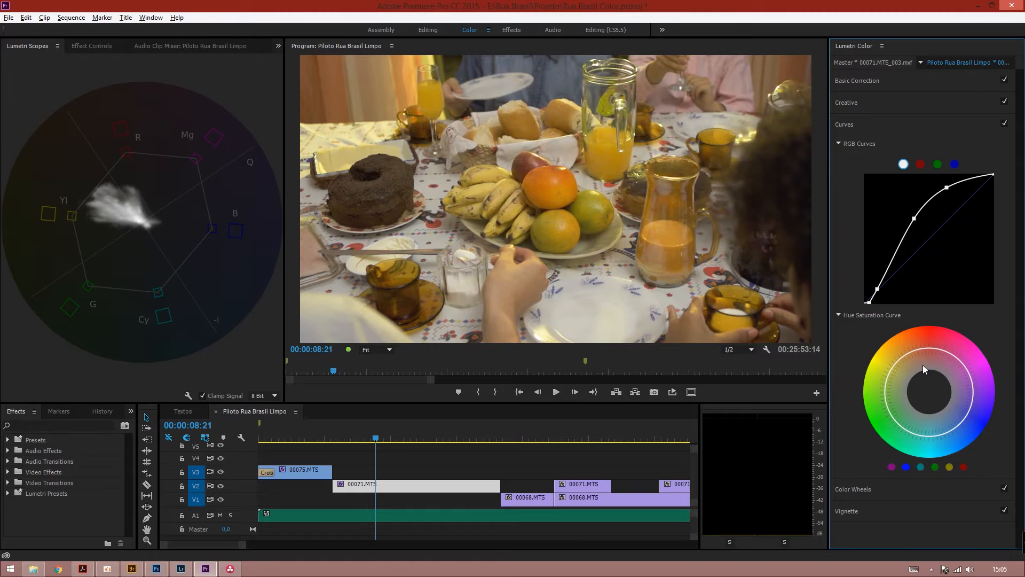
click(936, 468)
drag(890, 415, 881, 427)
click(947, 467)
drag(927, 345, 928, 347)
drag(972, 407, 963, 406)
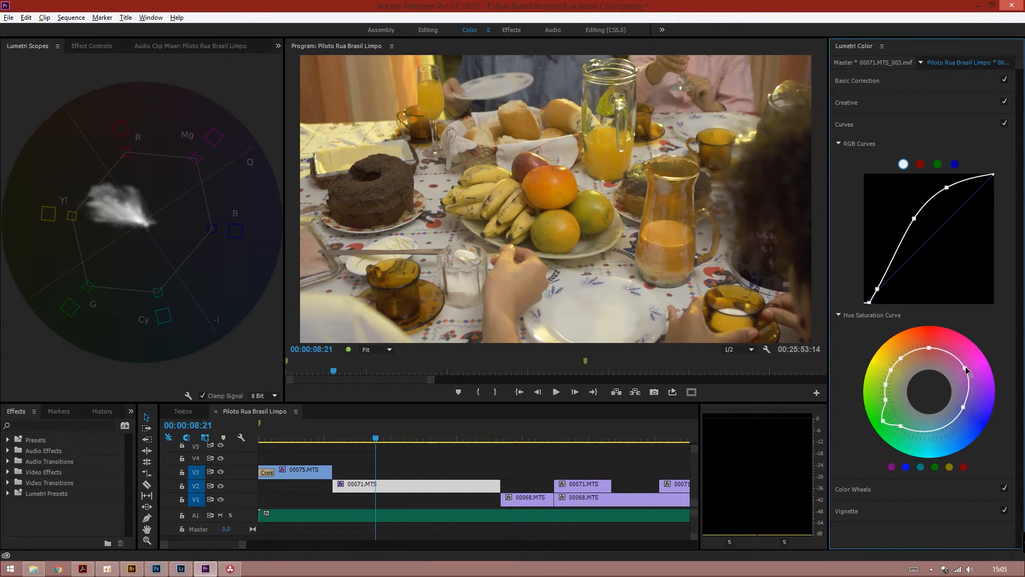
- Raise the saturation of the cyan-green hues on the Hue Saturation Curve and fine-tune its red and blue points
drag(928, 345, 928, 348)
drag(902, 427, 919, 447)
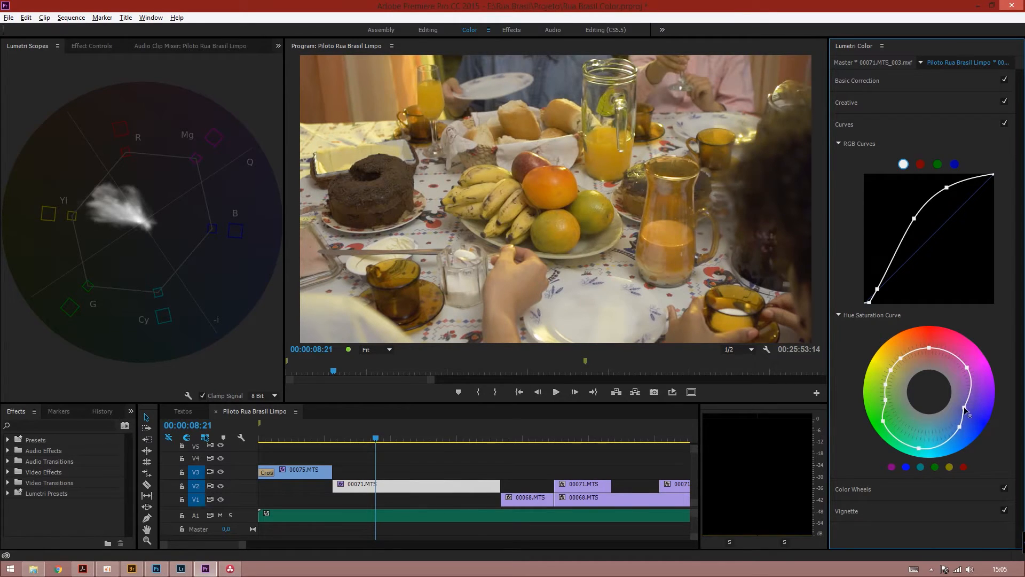
click(959, 424)
- Compare the clip with and without its Lumetri Color effect by toggling the effect, leaving it enabled
click(81, 46)
click(21, 123)
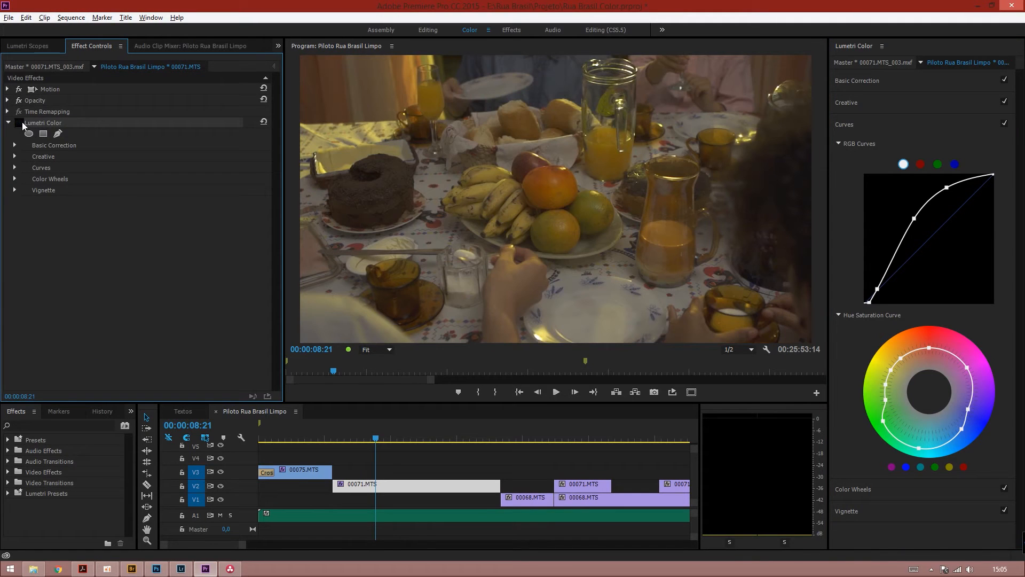
click(21, 123)
click(21, 123)
click(20, 123)
click(20, 124)
click(20, 123)
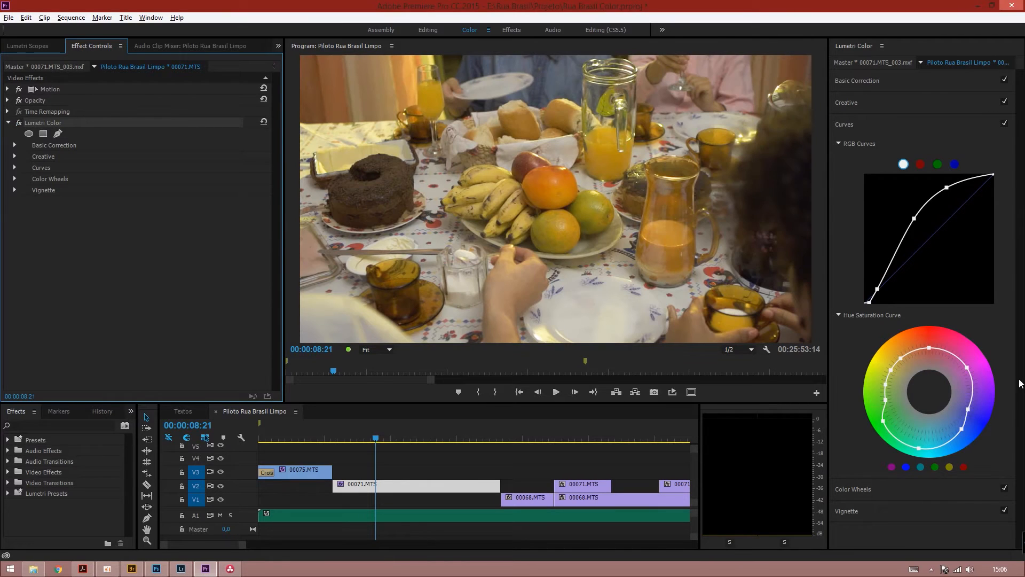
- Pull the yellow point of the Hue Saturation Curve slightly inward and disable the clip's Lumetri Color effect
click(893, 372)
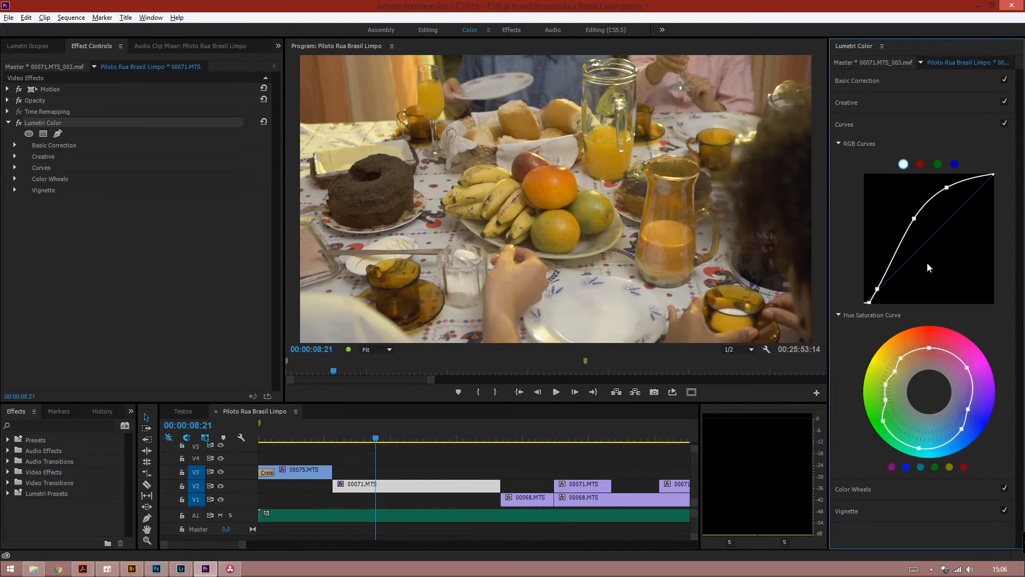
click(853, 101)
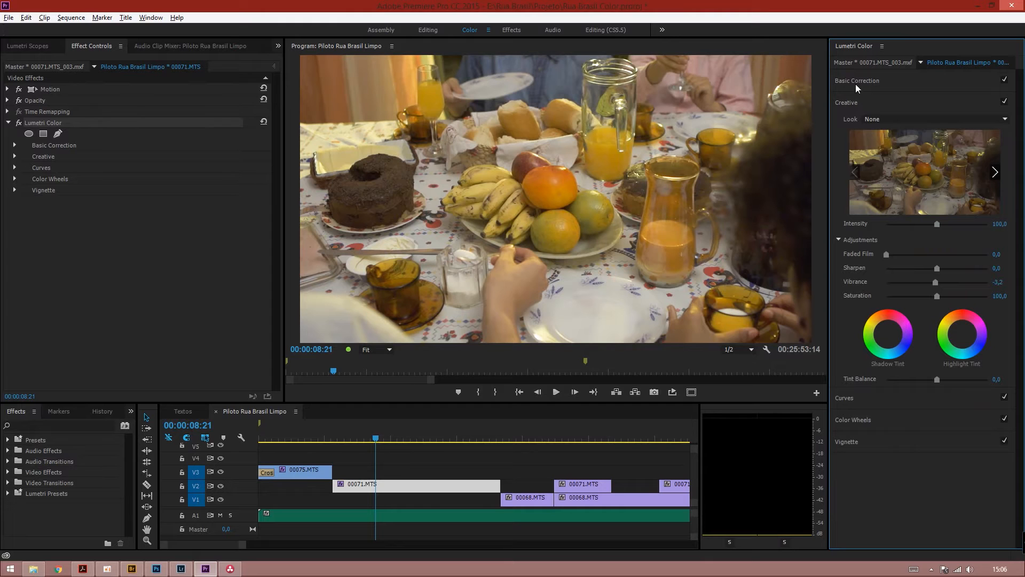
click(18, 124)
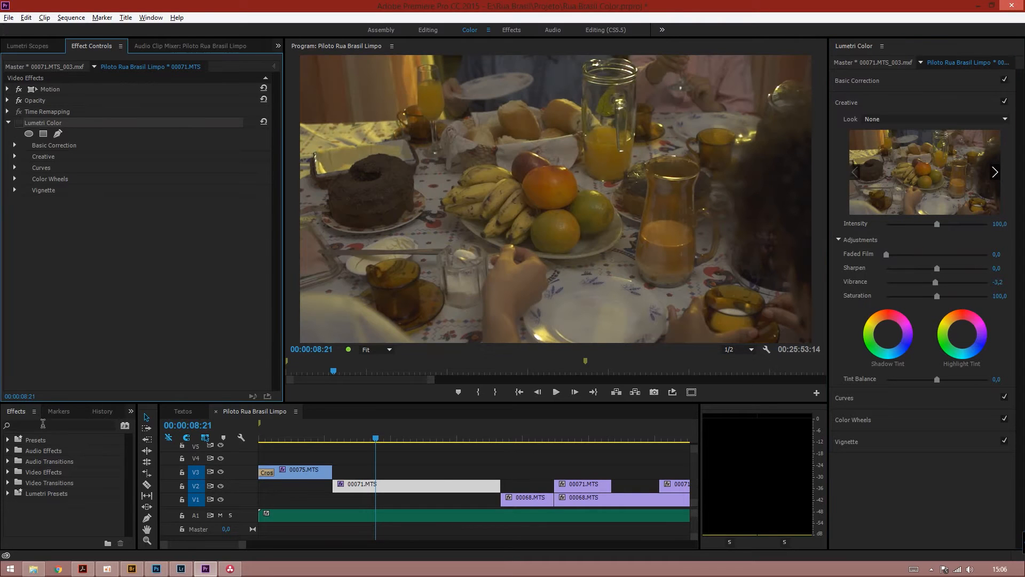
- Find the Three-Way Color Corrector effect and apply it to the 00071.MTS clip below the collapsed Lumetri Color
click(44, 425)
text(three)
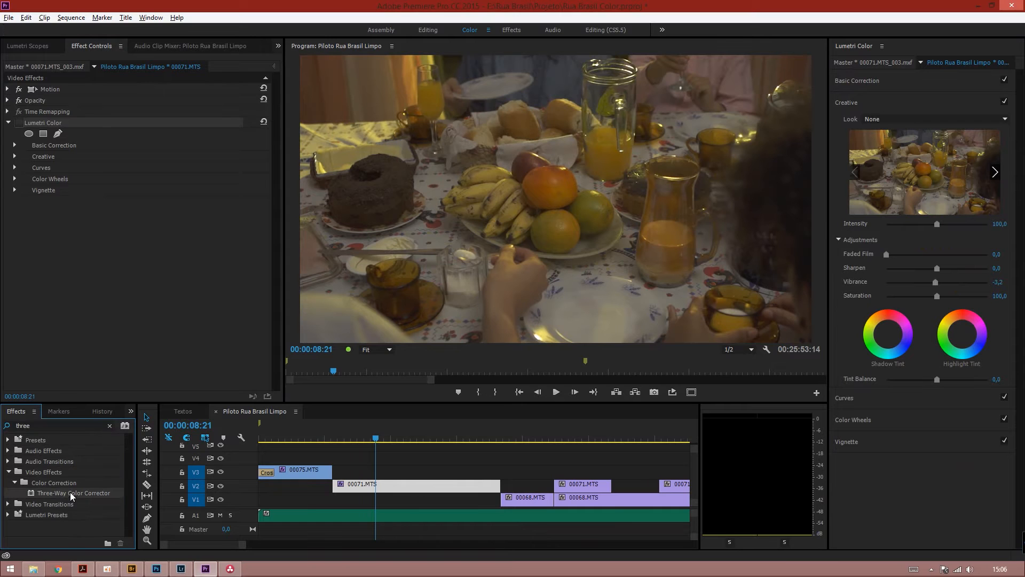
drag(69, 492, 66, 220)
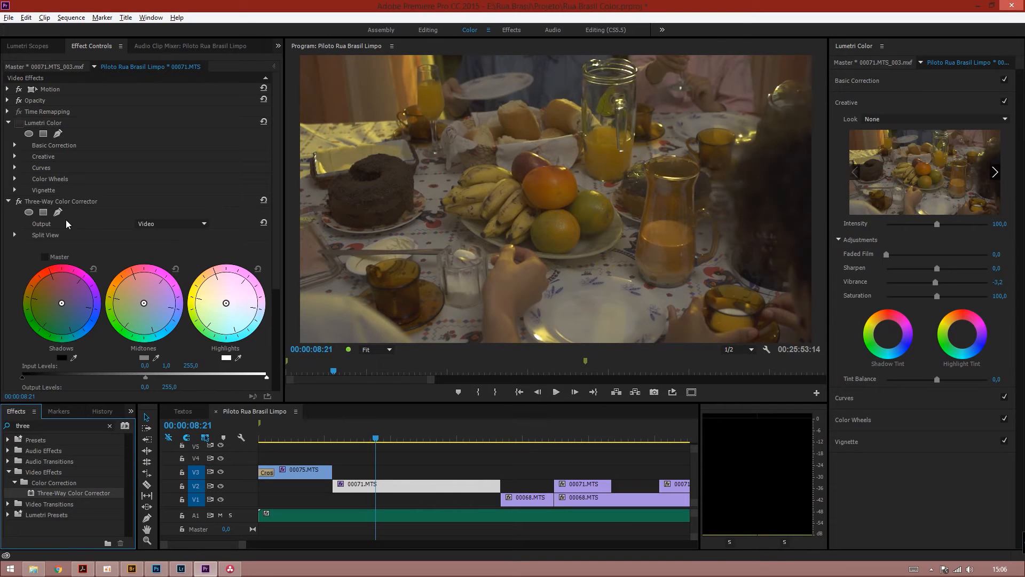
click(9, 124)
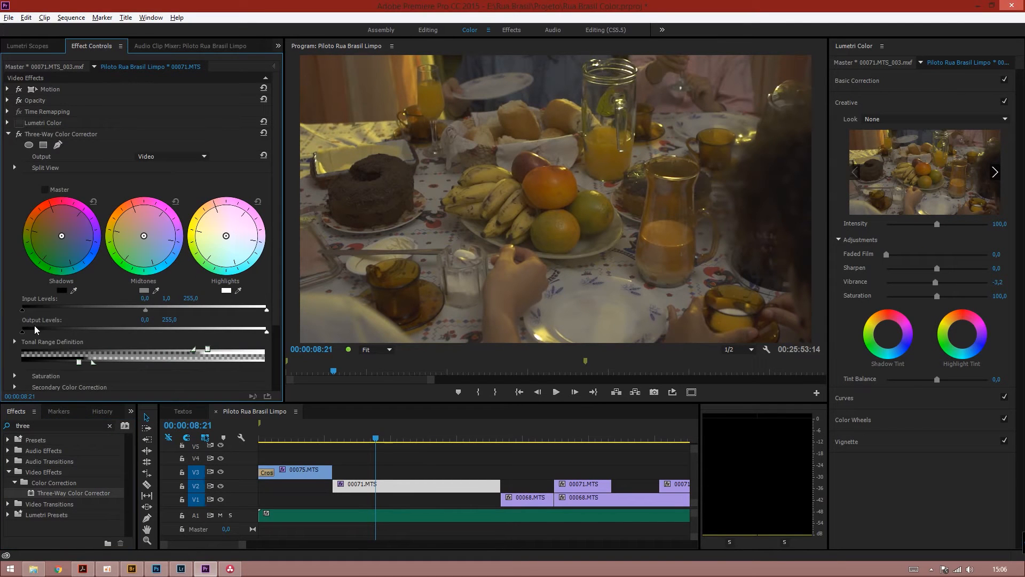
- Try Three-Way Color Corrector input levels of 17.8, 1.2 and 207.1 on the clip, and reset the effect
drag(23, 310, 31, 310)
drag(266, 309, 235, 312)
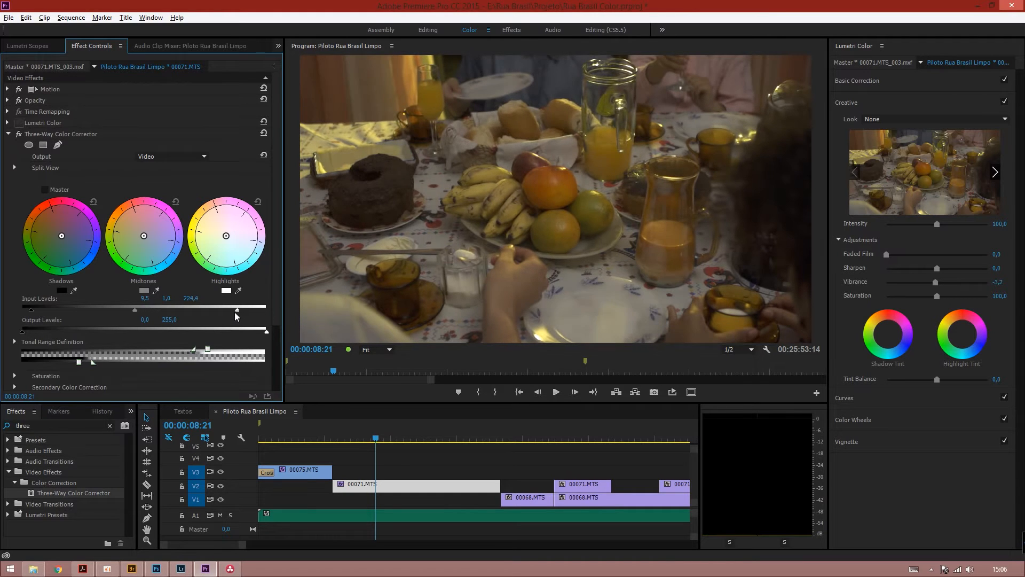
drag(133, 310, 148, 311)
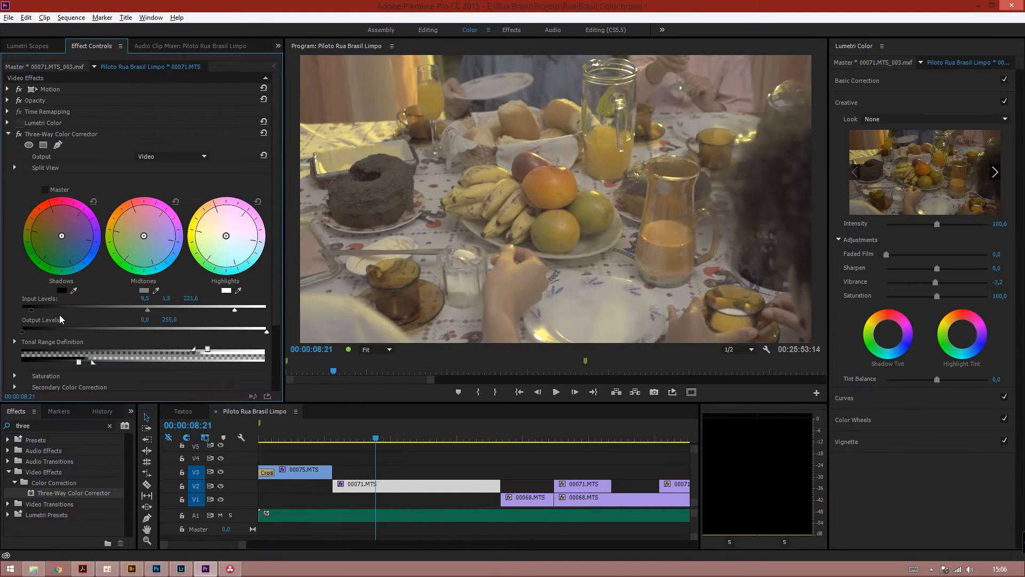
drag(31, 310, 40, 310)
drag(150, 311, 145, 309)
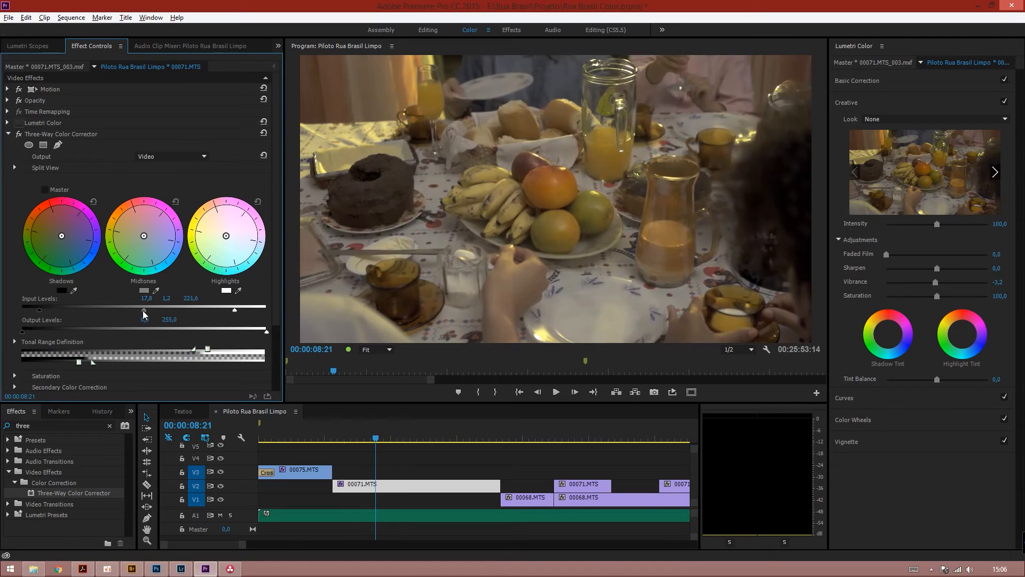
drag(236, 310, 220, 309)
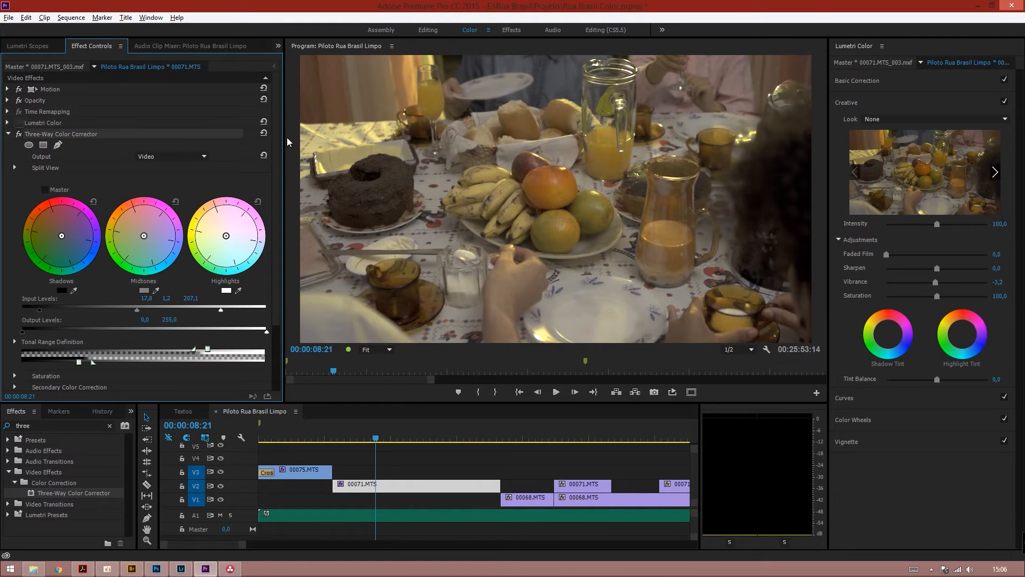
click(264, 132)
- Find the RGB Curves effect and apply it to the clip in place of the Three-Way Color Corrector
double_click(45, 425)
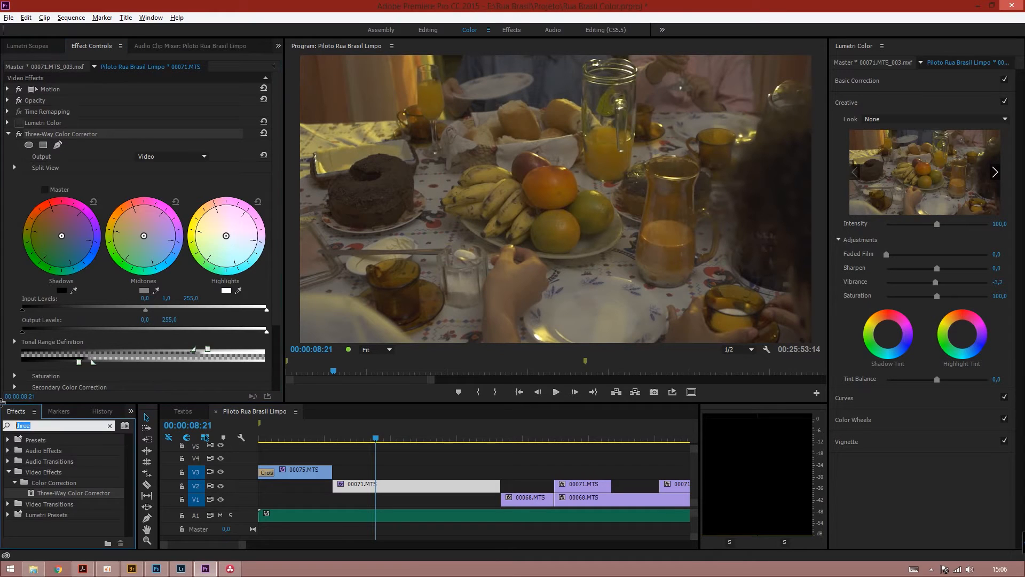
text(curve)
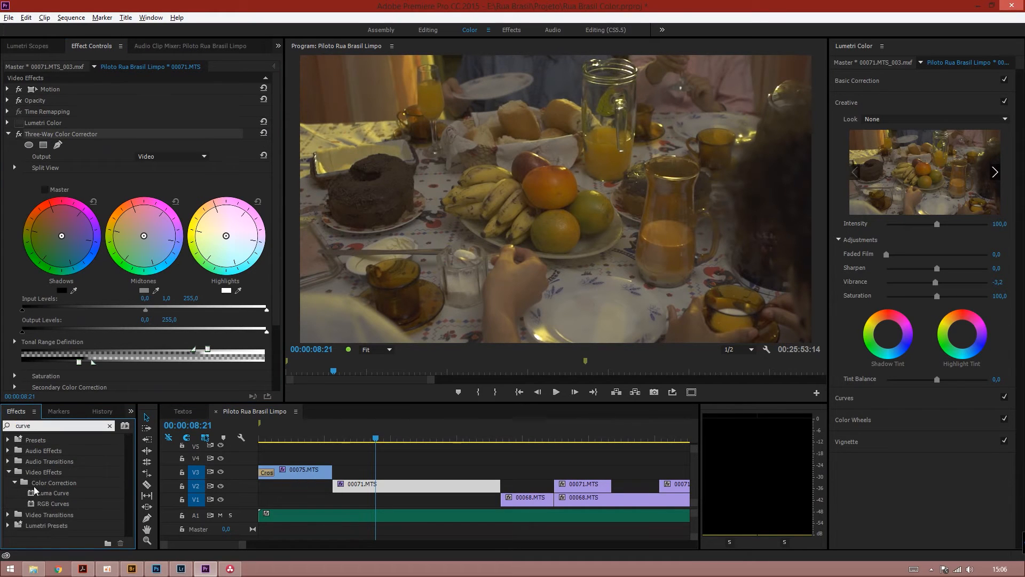
drag(53, 504, 72, 131)
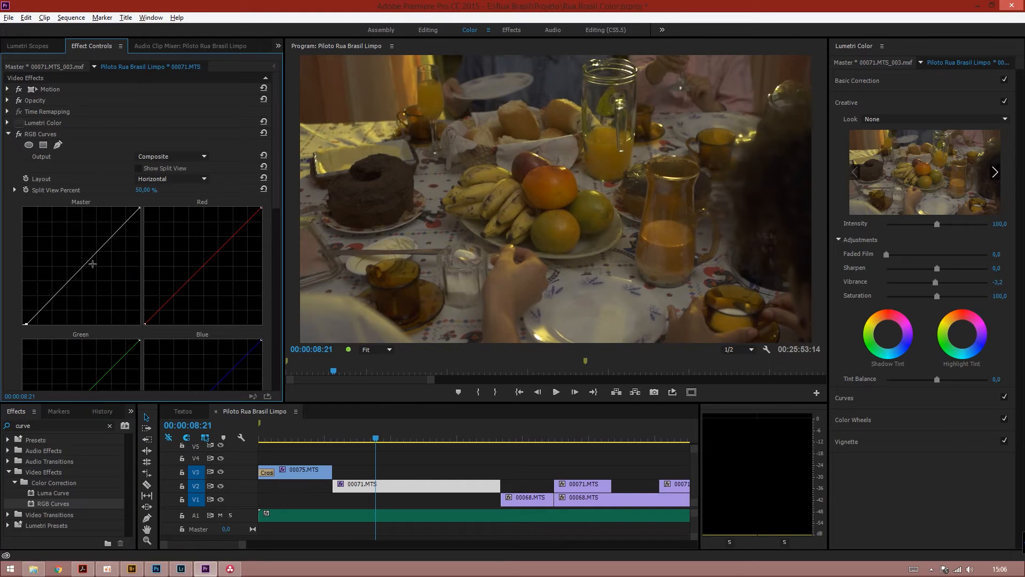
- Brighten the clip by raising the Master curve of RGB Curves with an upper and a lower-middle point, and collapse the effect
drag(116, 234, 103, 224)
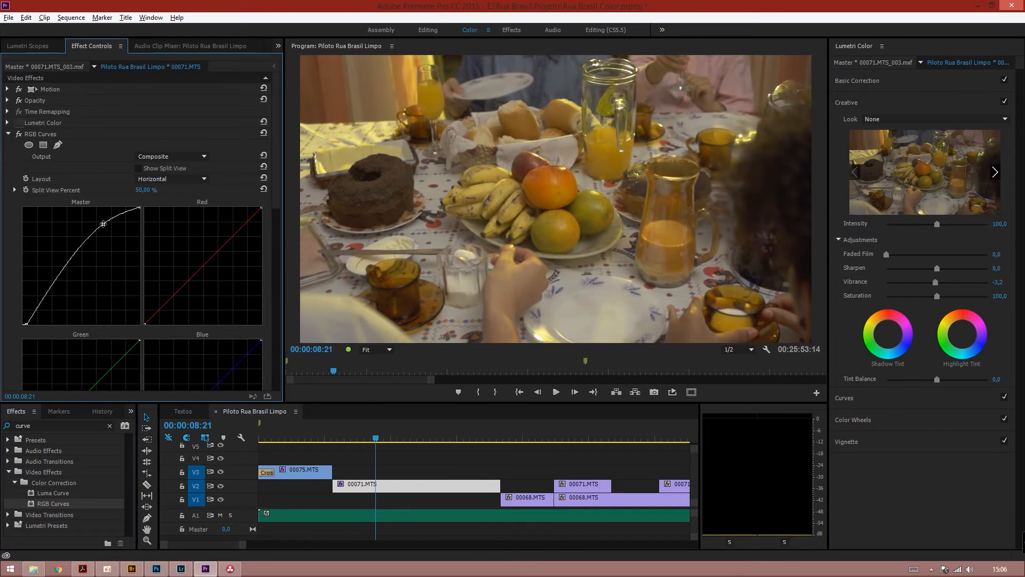
drag(71, 256, 67, 255)
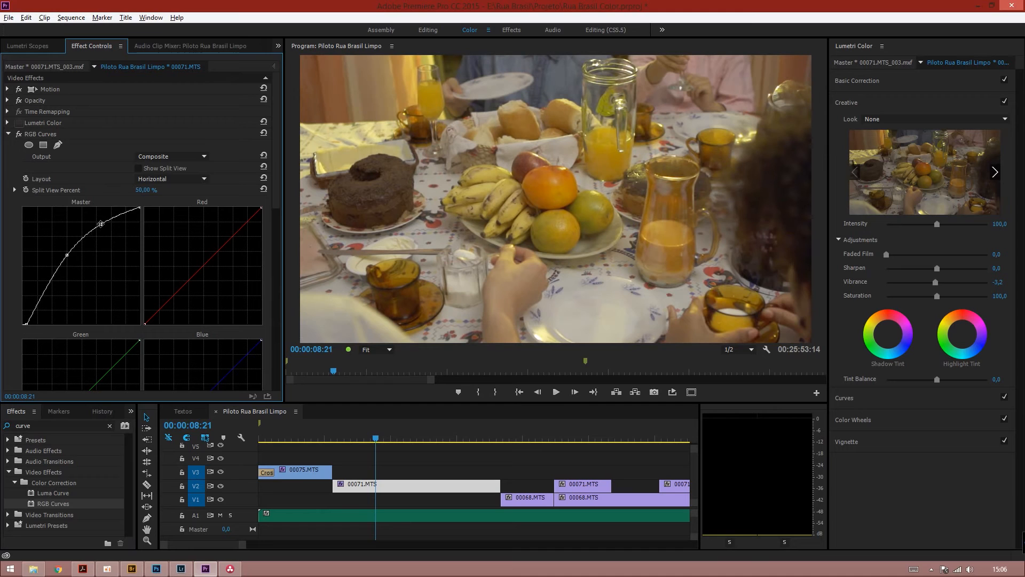
drag(101, 225, 100, 223)
drag(66, 255, 63, 255)
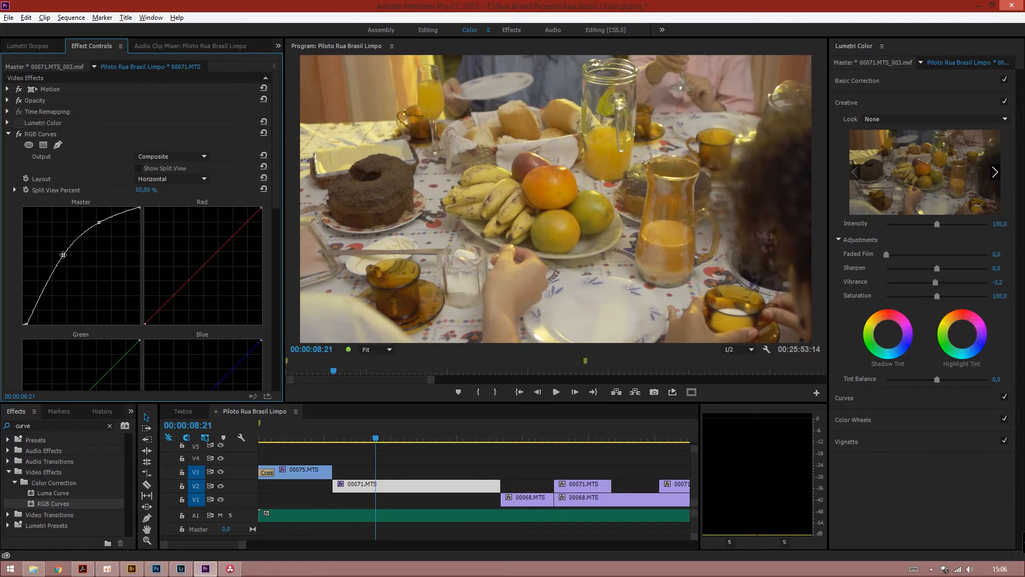
click(8, 134)
- Try a Master Saturation of 138 in the clip's Three-Way Color Corrector
click(60, 149)
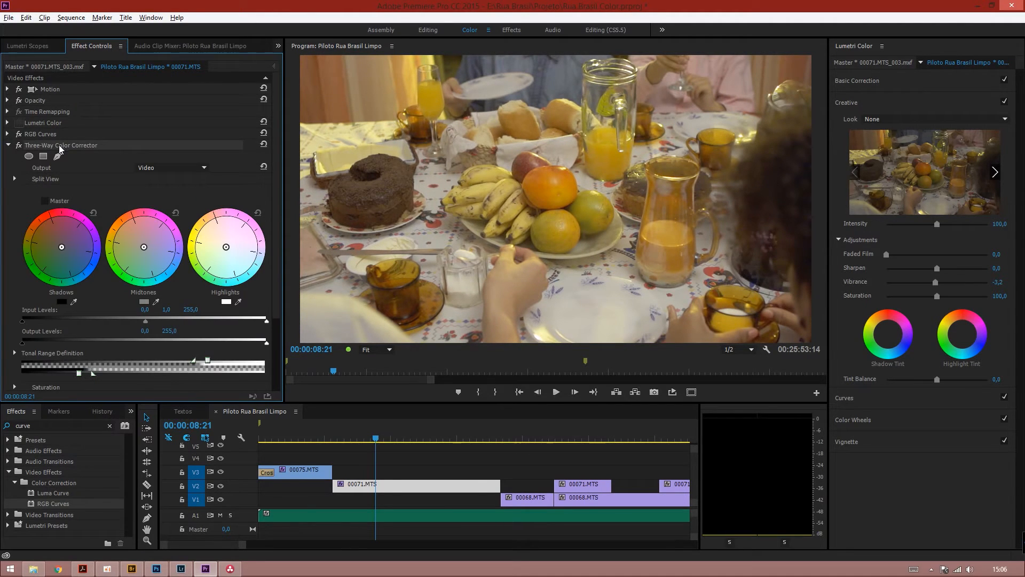
scroll(98, 194, down, 3)
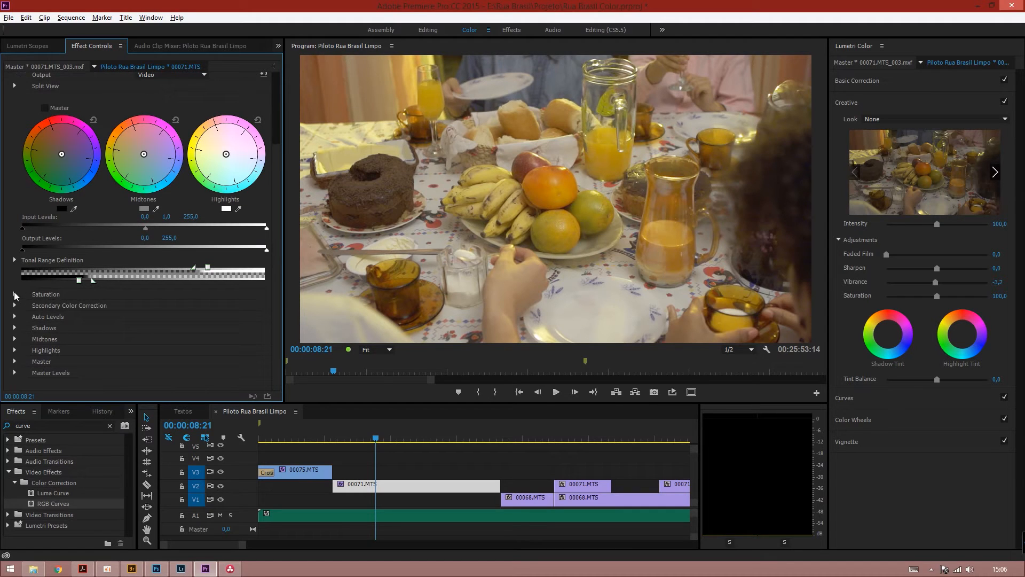
click(15, 295)
scroll(184, 304, down, 1)
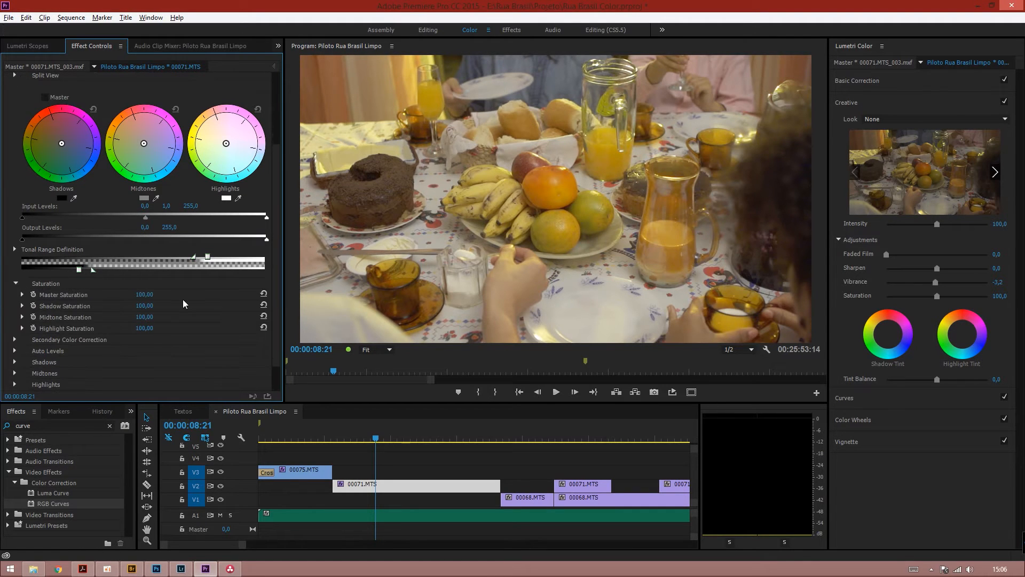
drag(144, 295, 190, 295)
- Dock the Effect Controls panel beside Lumetri Color and bring up the Lumetri Scopes vectorscope
drag(91, 46, 918, 129)
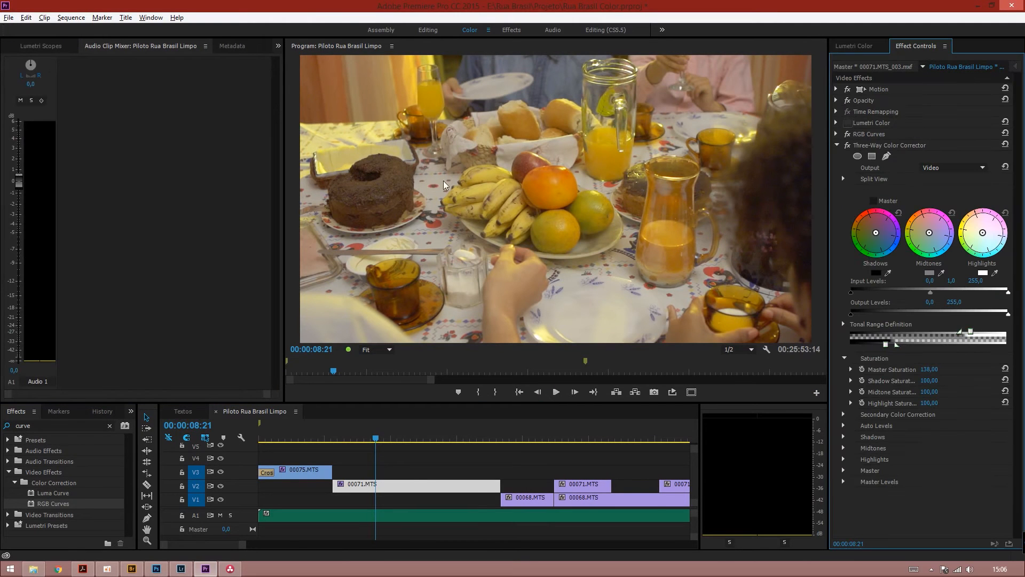
click(53, 49)
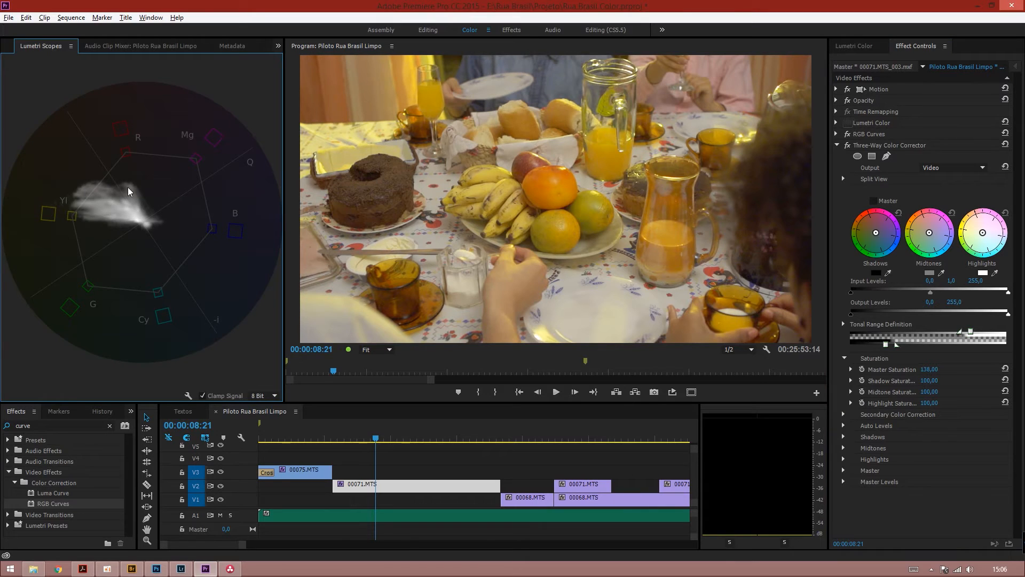
- Try Three-Way Color Corrector saturations of 95 for master, 0 for shadows, 115 for midtones and 1 for highlights
click(929, 369)
text(98)
key(Return)
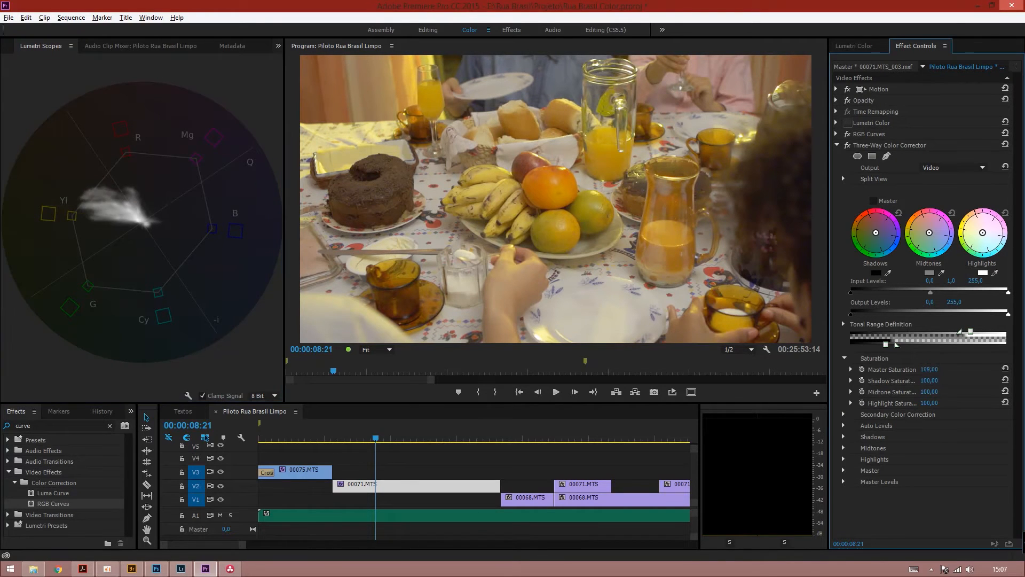
mouse_move(928, 369)
mouse_down()
mouse_move(911, 403)
mouse_move(891, 402)
mouse_move(876, 381)
mouse_move(957, 391)
mouse_move(934, 393)
mouse_up()
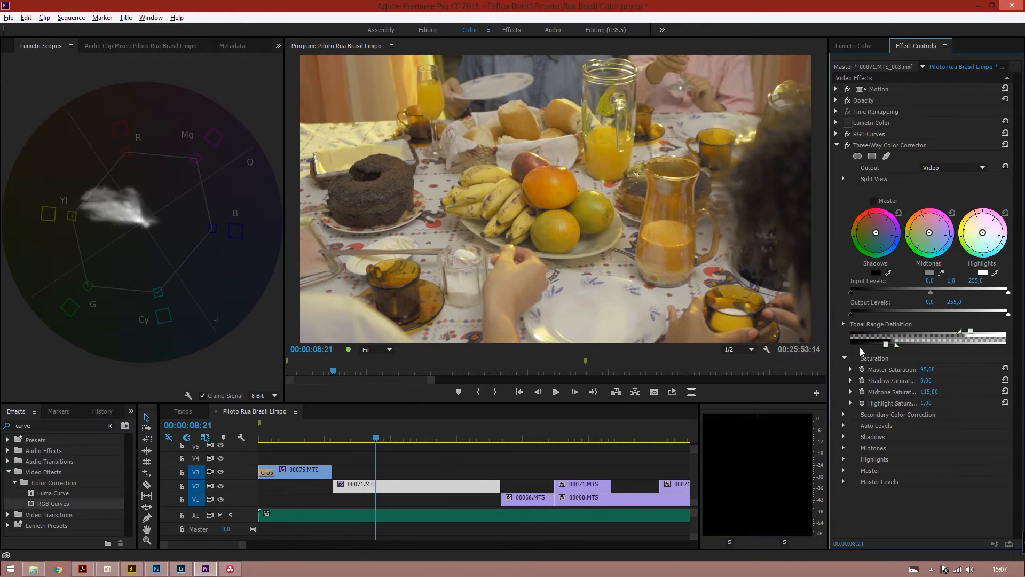
- Try a tonal range with shadow threshold 31.33 and softness 52.22, and highlight threshold 210.61 and softness 17.41
drag(972, 332, 986, 332)
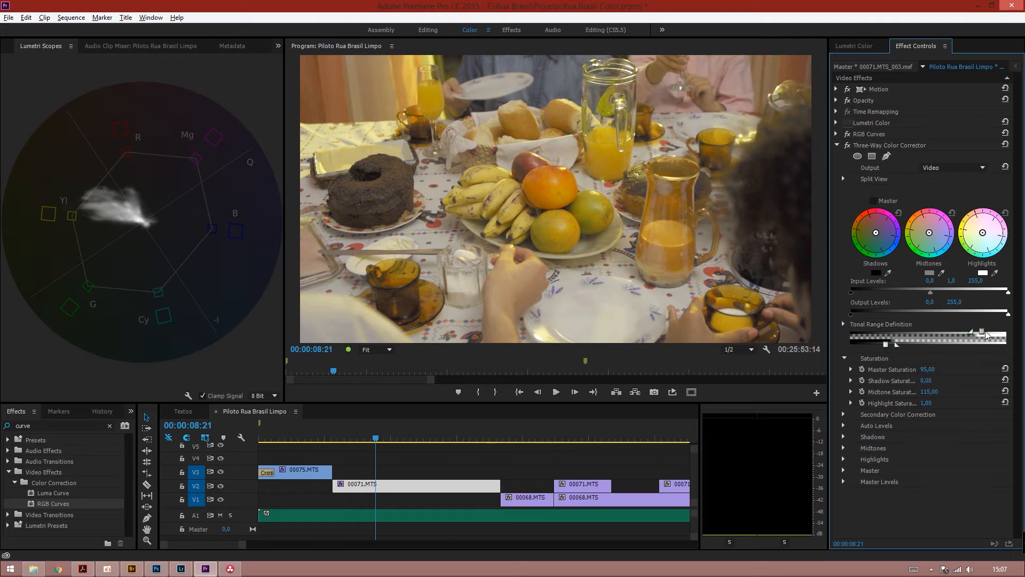
mouse_move(885, 344)
mouse_down()
mouse_move(869, 345)
mouse_move(903, 344)
mouse_up()
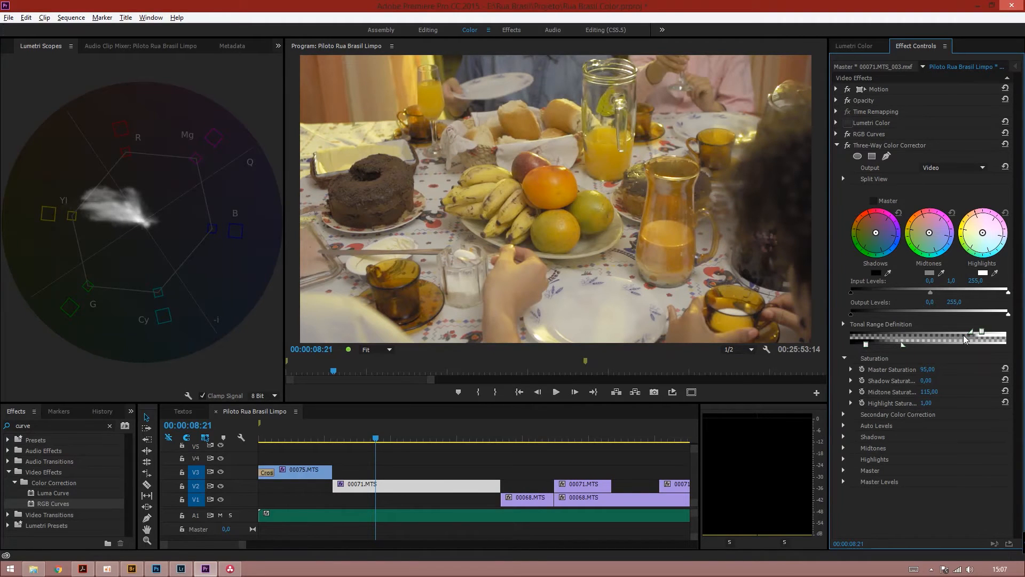
mouse_move(984, 335)
mouse_down()
mouse_move(914, 335)
mouse_move(983, 334)
mouse_move(965, 334)
mouse_up()
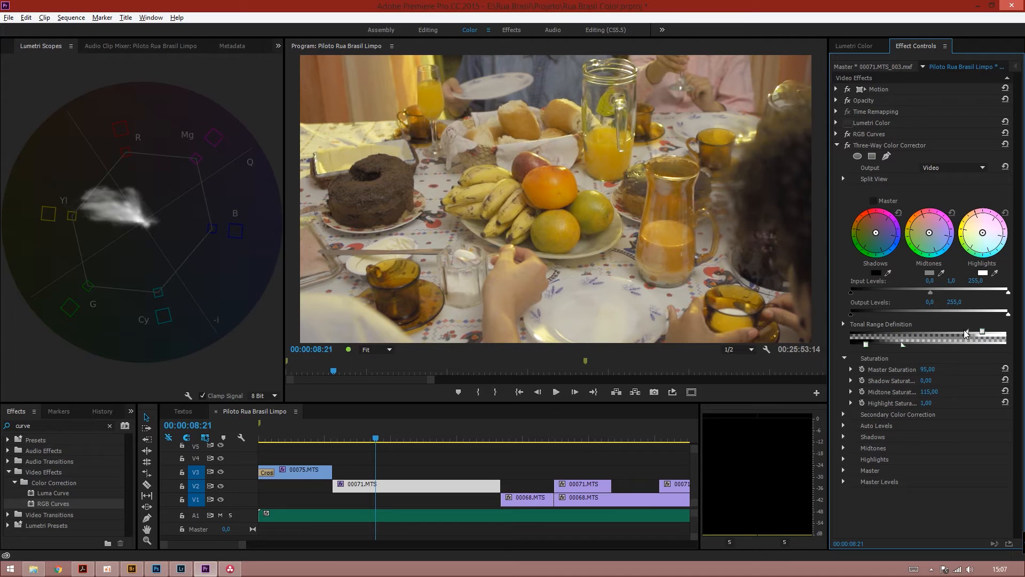
- Using the tonal range preview, try a shadow threshold of 17.41, a highlight threshold of 185.28 and a highlight softness of 28.72
click(844, 323)
click(853, 356)
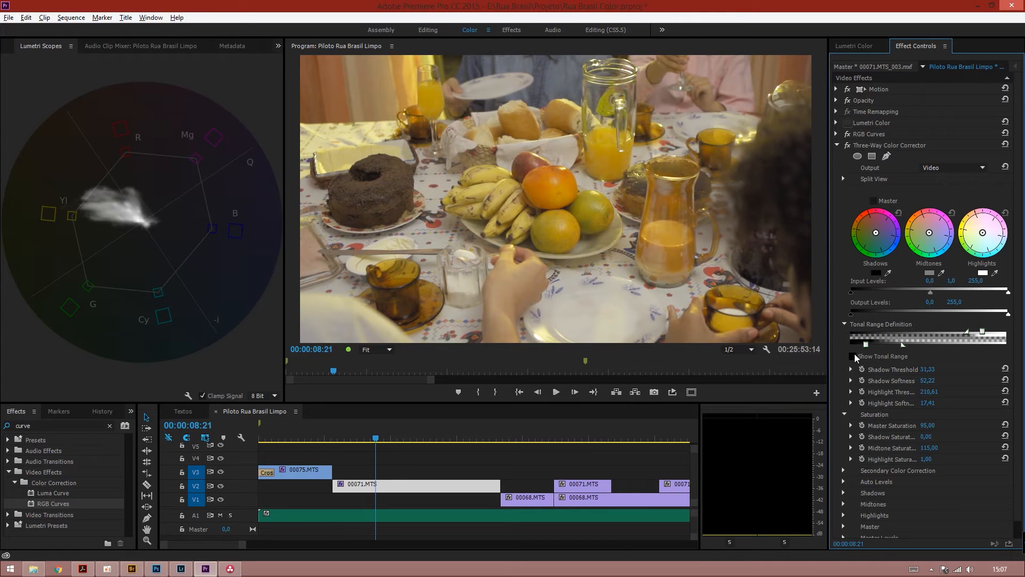
drag(991, 332, 946, 335)
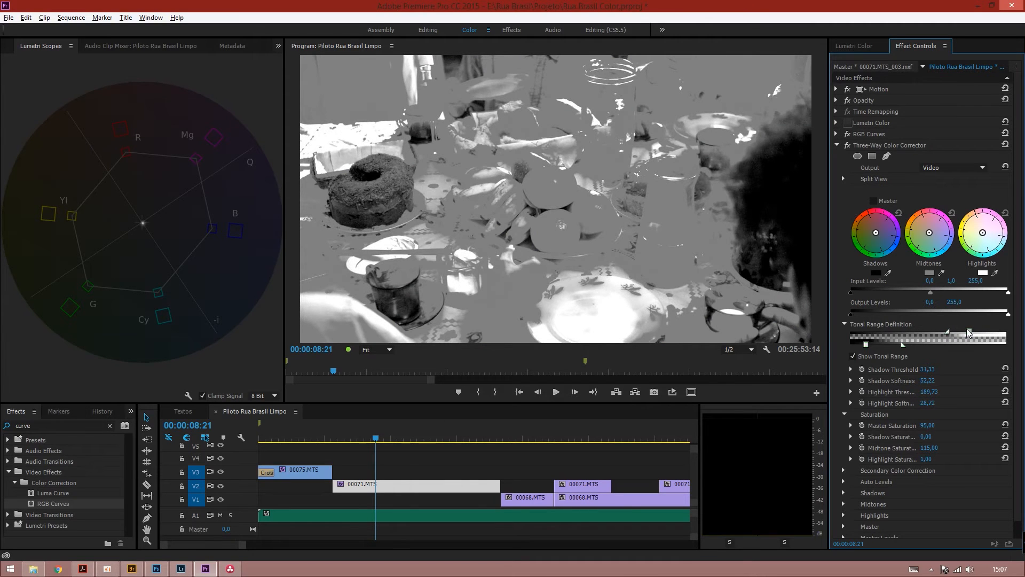
drag(869, 346, 857, 346)
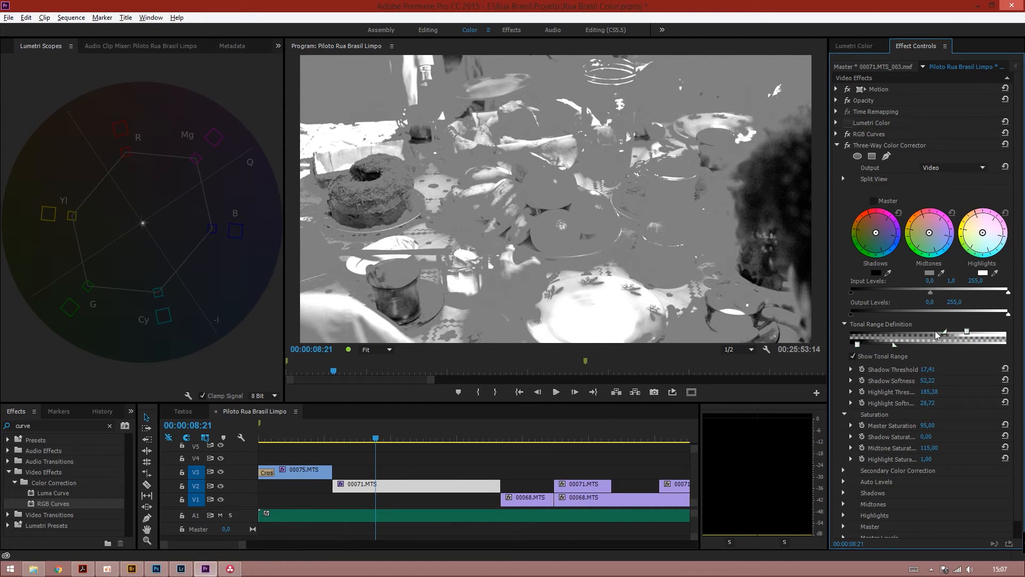
click(854, 354)
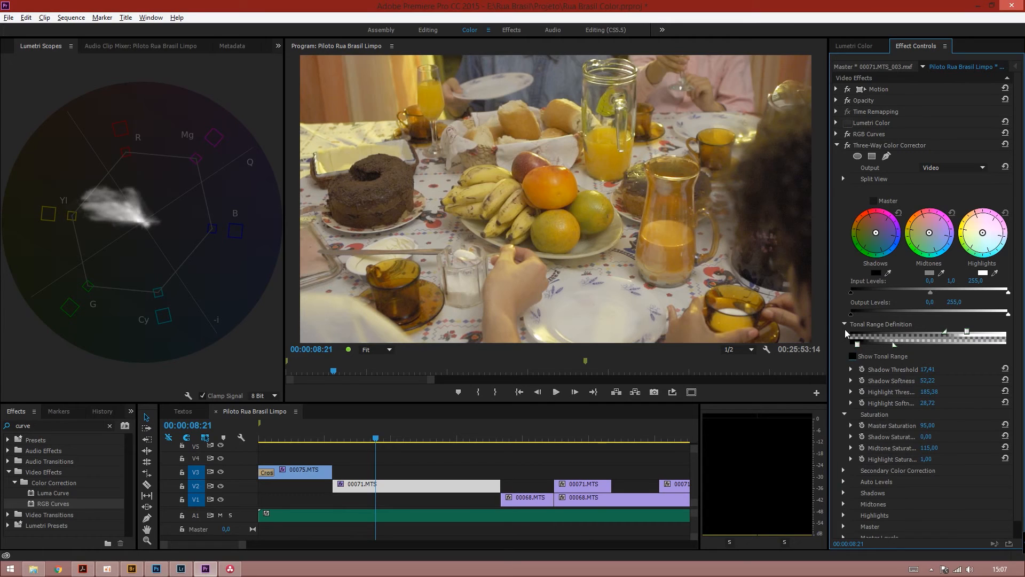
click(845, 324)
- Try midtone saturation 116 and highlight saturation 0, and compare the image with the Three-Way Color Corrector off and on
drag(926, 403, 930, 391)
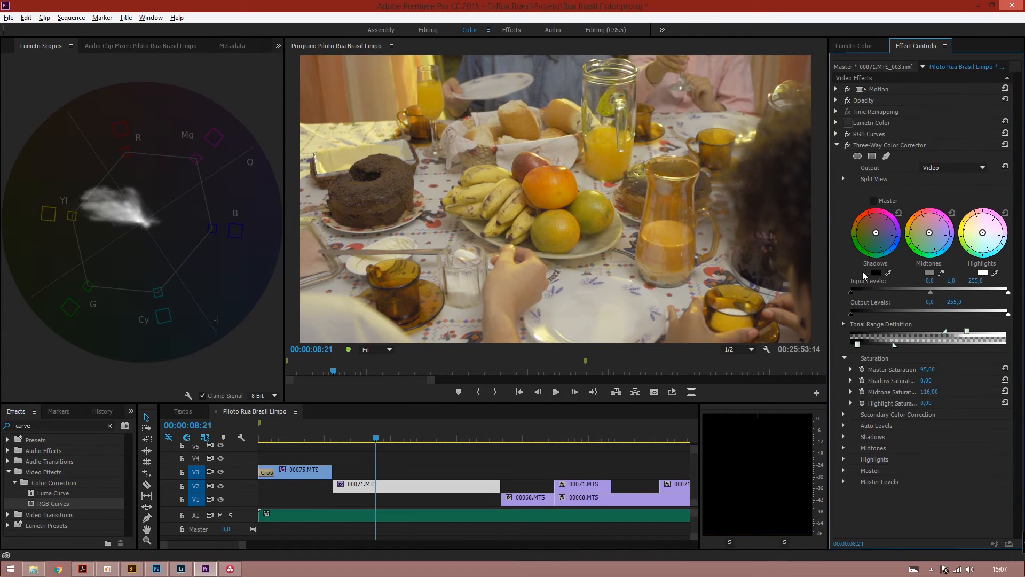
click(848, 145)
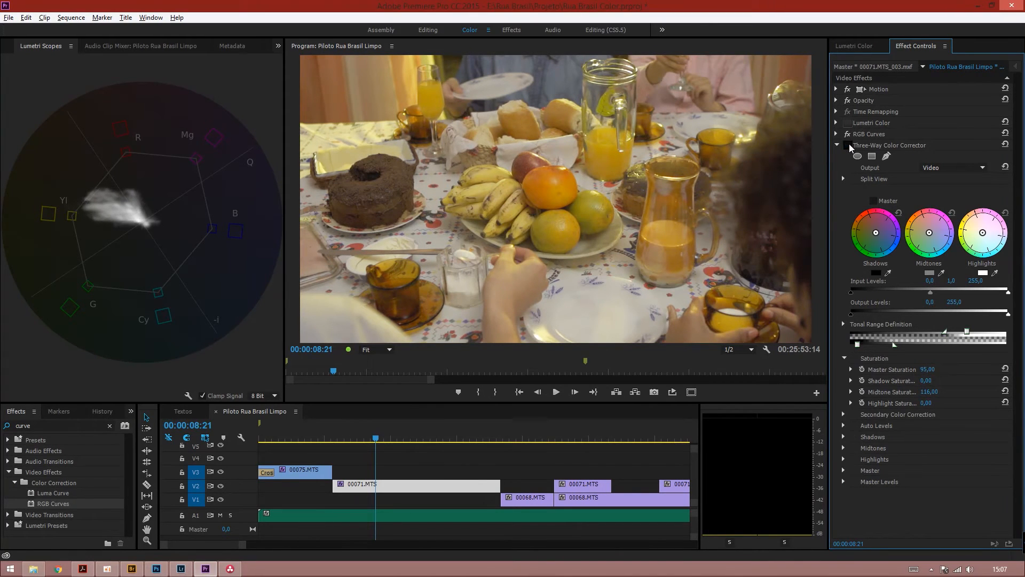
click(848, 144)
click(848, 145)
click(849, 144)
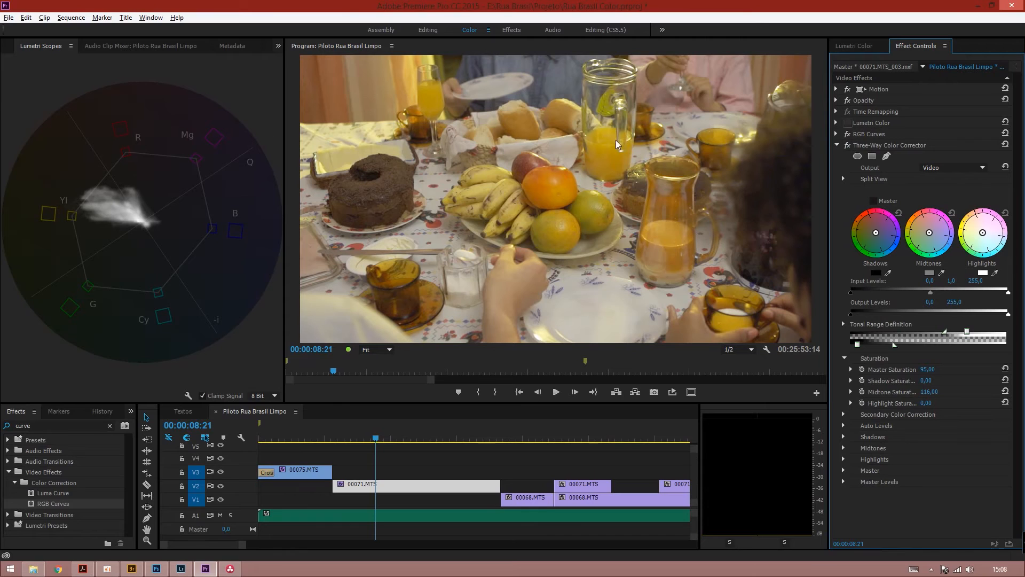
- Reset the Three-Way Color Corrector and expand its Secondary Color Correction settings
click(1006, 144)
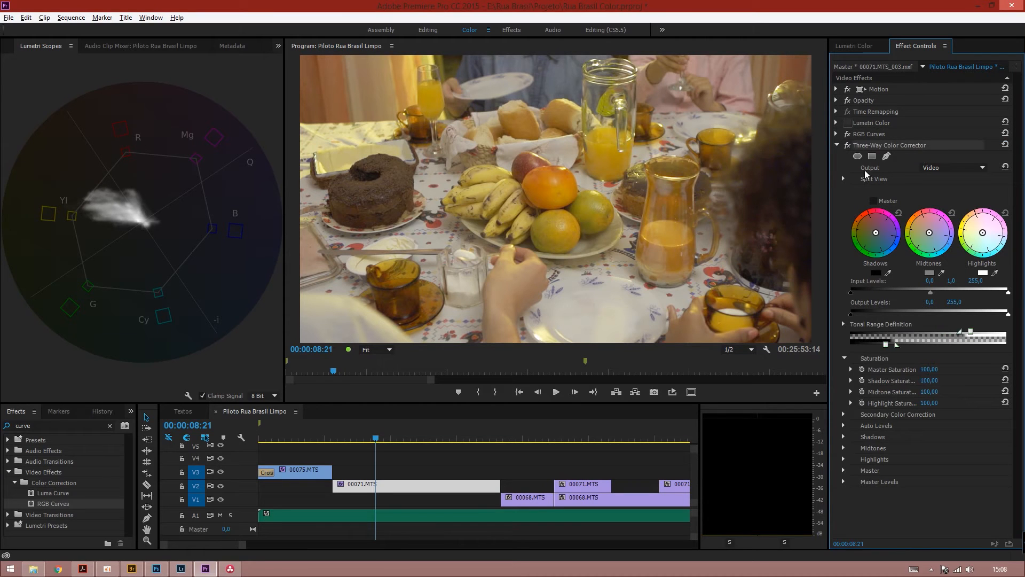
click(843, 179)
click(843, 179)
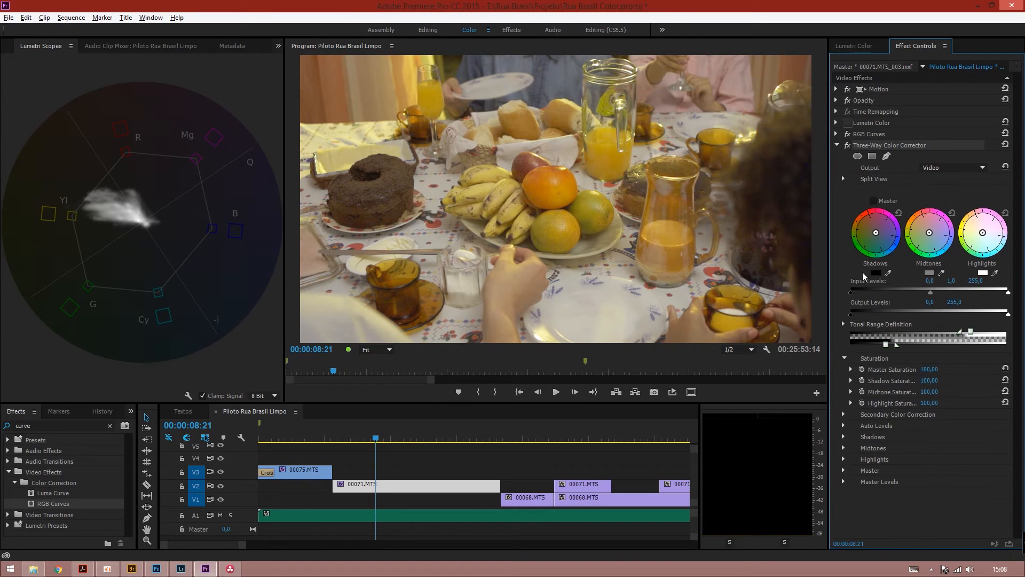
click(843, 359)
click(844, 370)
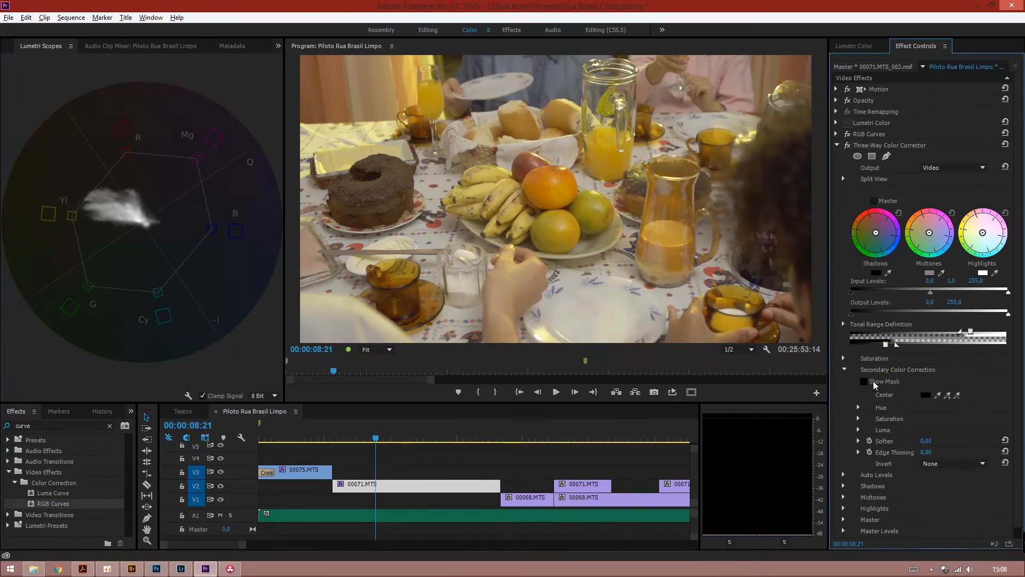
click(860, 45)
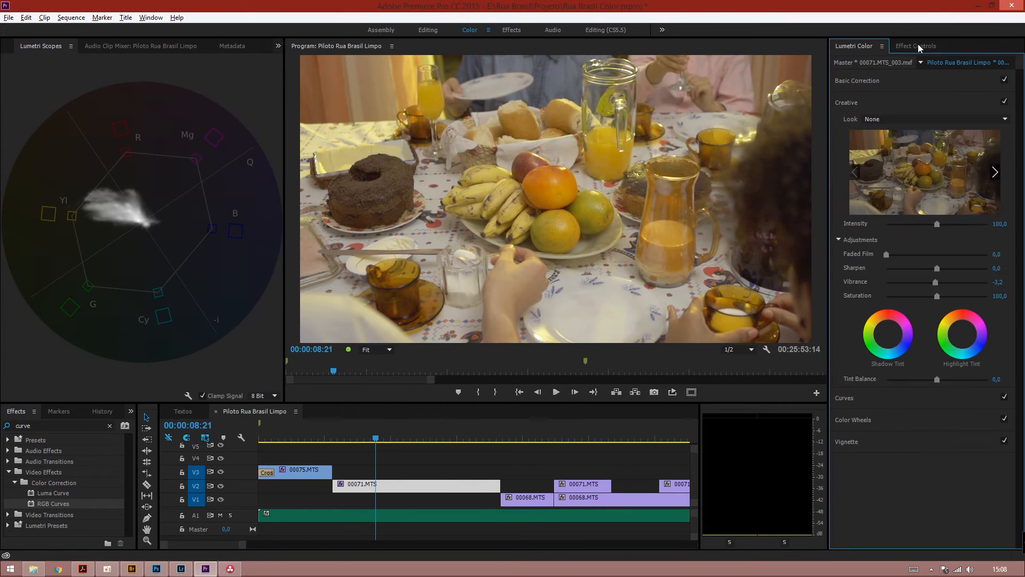
click(918, 44)
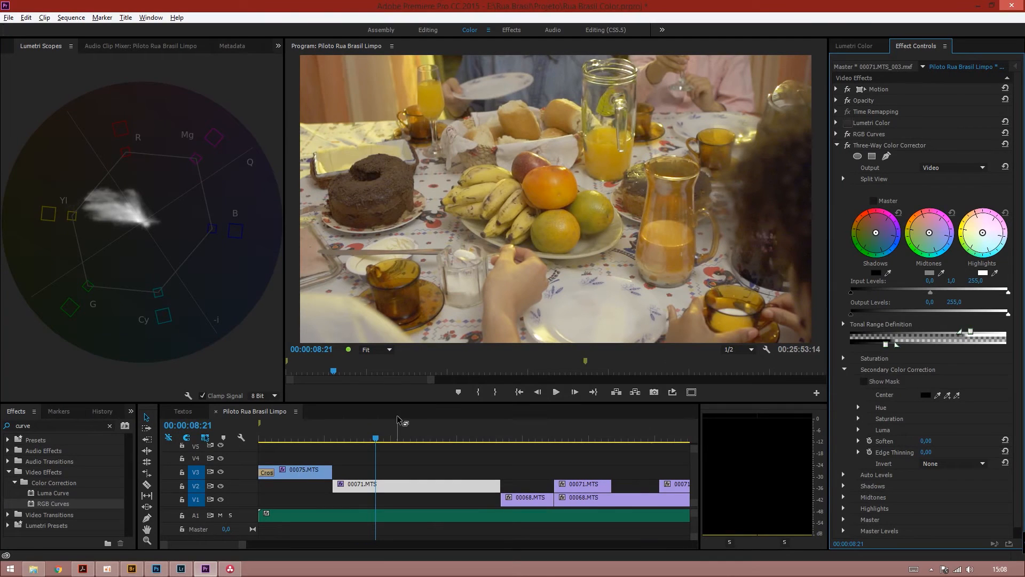
- Switch to DaVinci Resolve and view the HSL Qualifier settings for the breakfast table clip before returning to its curves
click(231, 569)
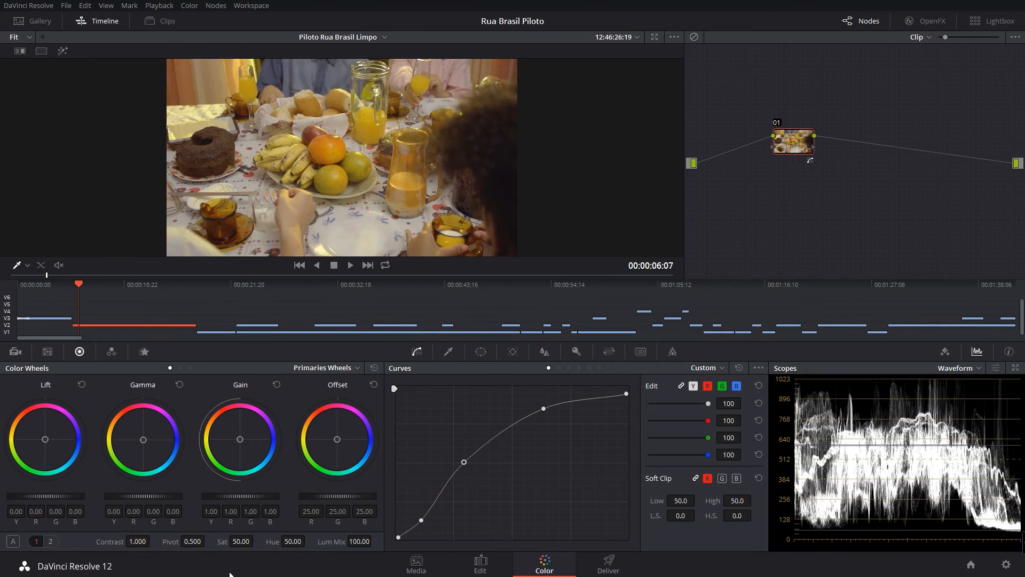
click(449, 352)
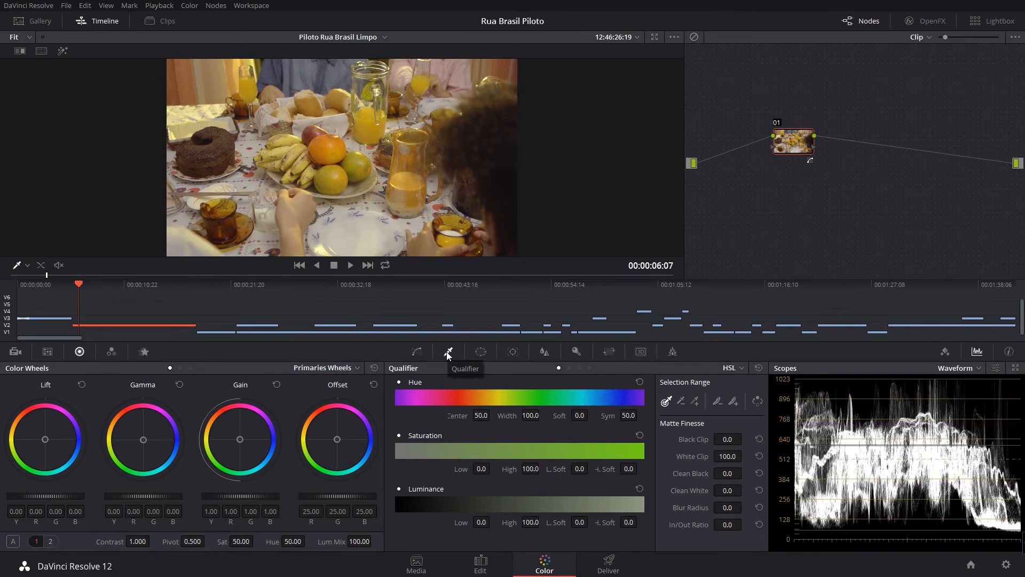
click(418, 352)
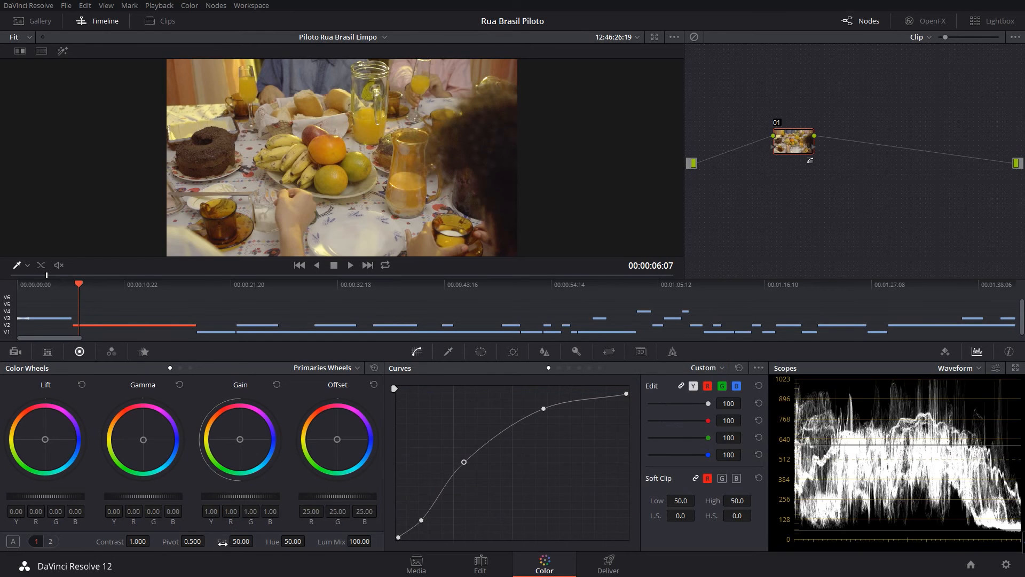
- Change the scope to Vectorscope and set the breakfast table clip's saturation to 45.40
drag(257, 540, 257, 538)
click(963, 367)
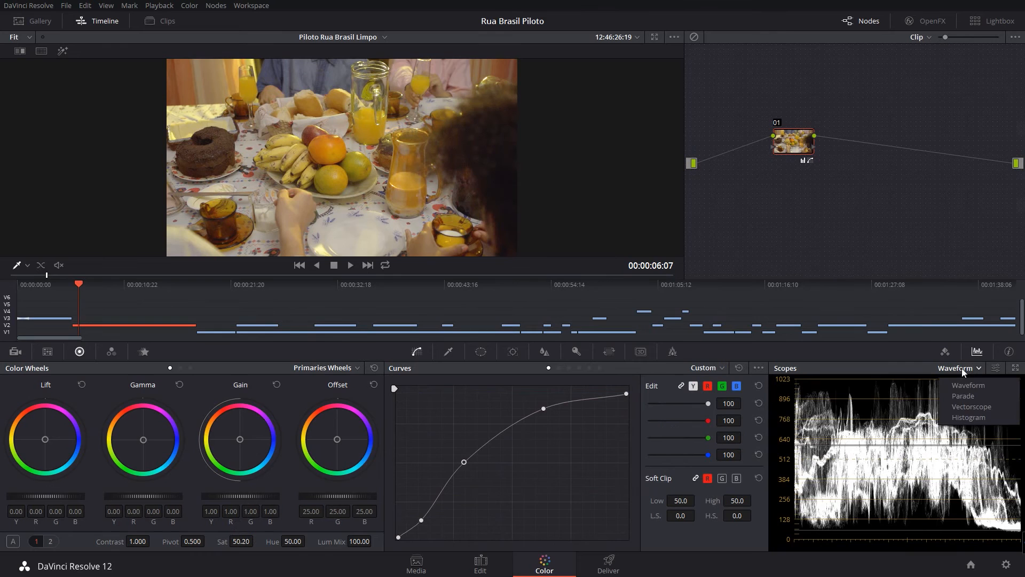
click(972, 407)
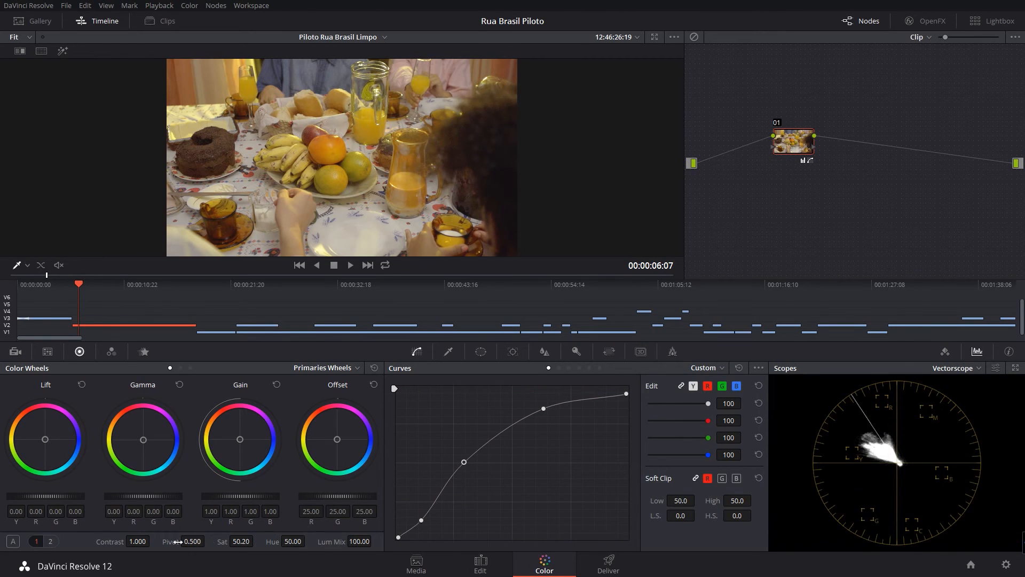
mouse_move(235, 541)
mouse_down()
mouse_move(256, 541)
mouse_move(230, 541)
mouse_up()
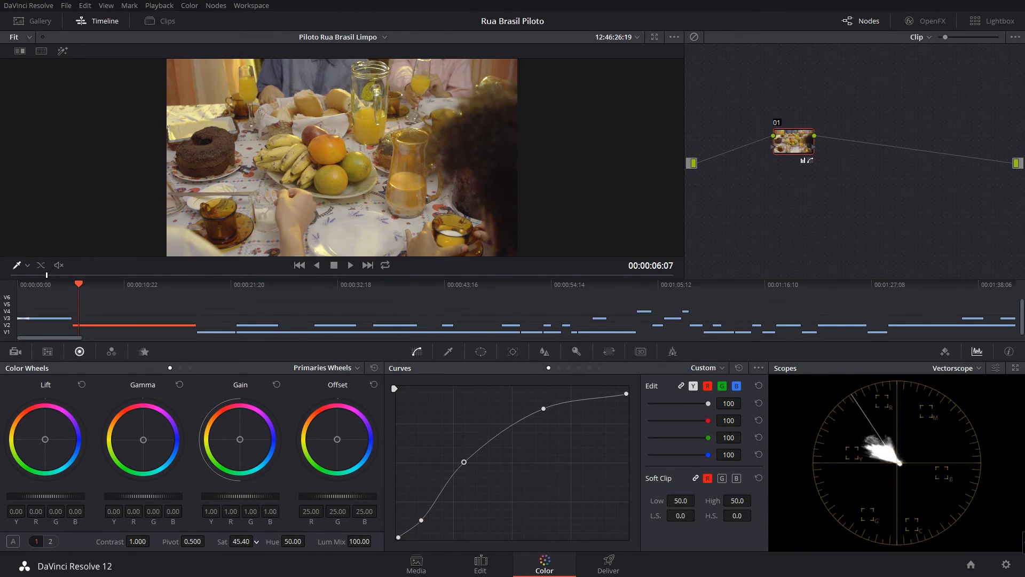
- Try adjusting the Color Boost of the breakfast table clip and reset it
click(51, 541)
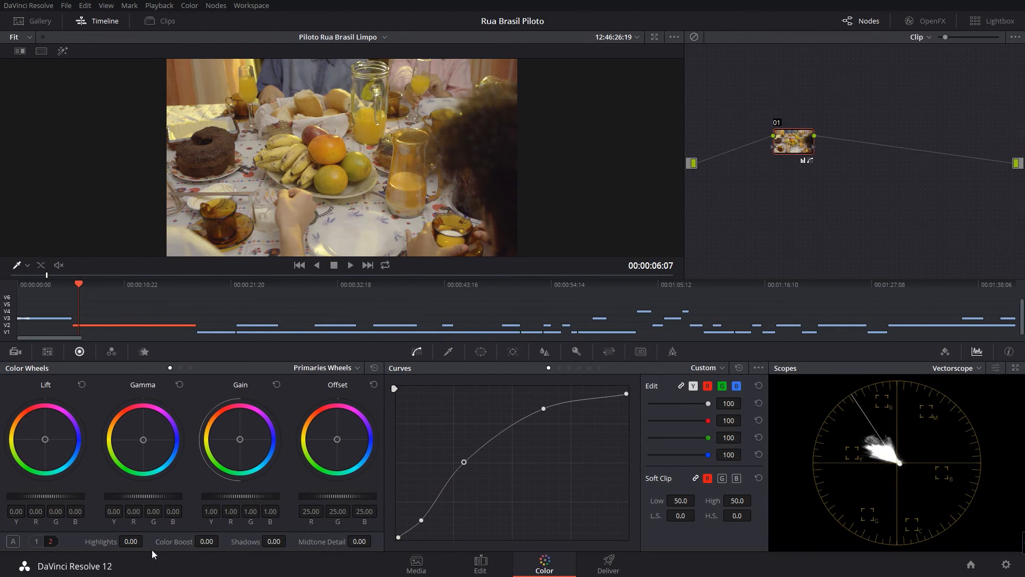
mouse_move(206, 542)
mouse_down()
mouse_move(245, 542)
mouse_move(175, 549)
mouse_up()
double_click(184, 545)
click(38, 541)
- Look through the available curve types from Hue Vs Hue through Hue Vs Lum to Sat Vs Sat
click(558, 368)
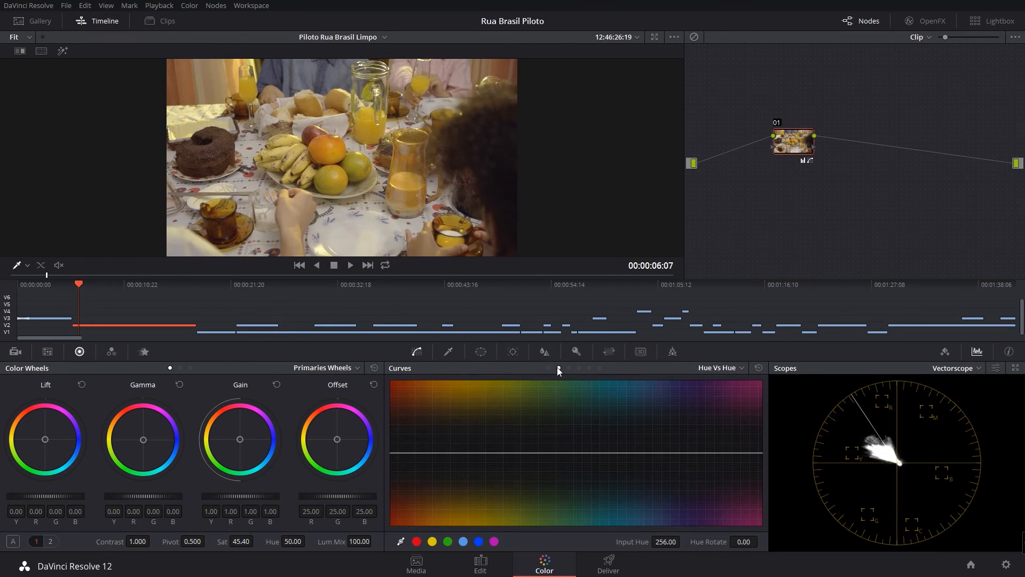
click(569, 367)
click(579, 367)
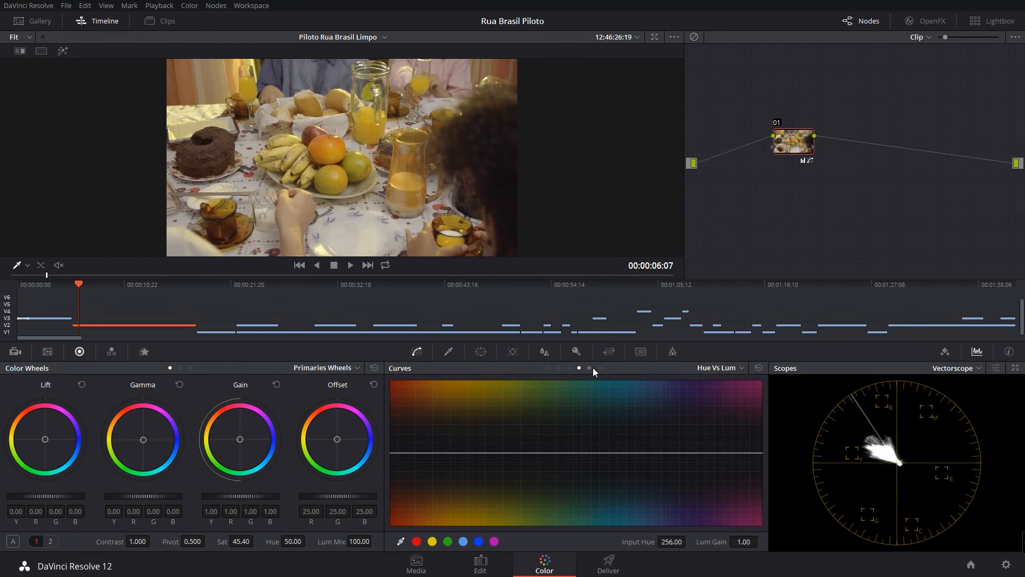
click(590, 368)
click(599, 368)
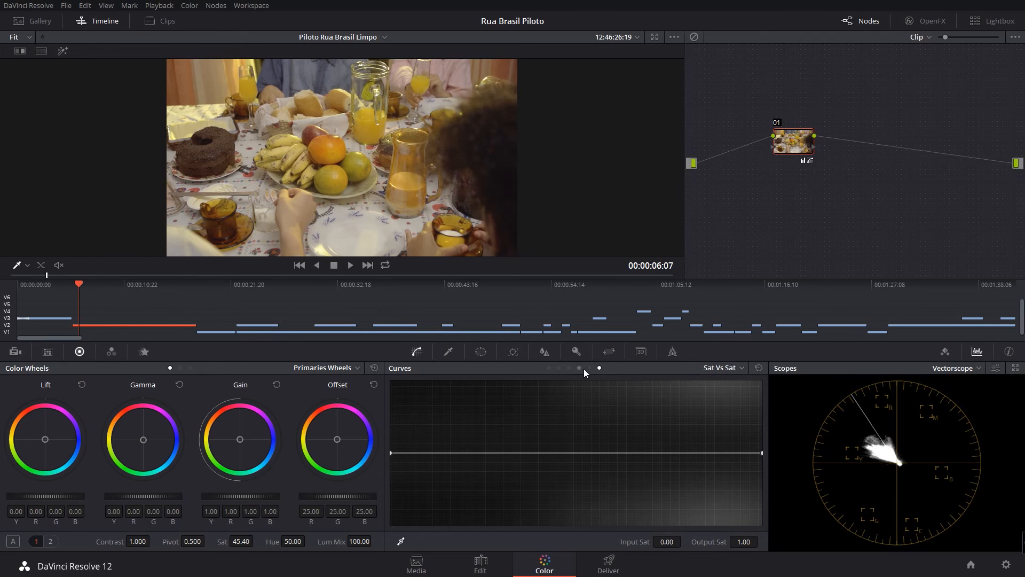
- Go back through the curve types from Sat Vs Sat to Hue Vs Hue and hide the timeline to enlarge the viewer
click(589, 368)
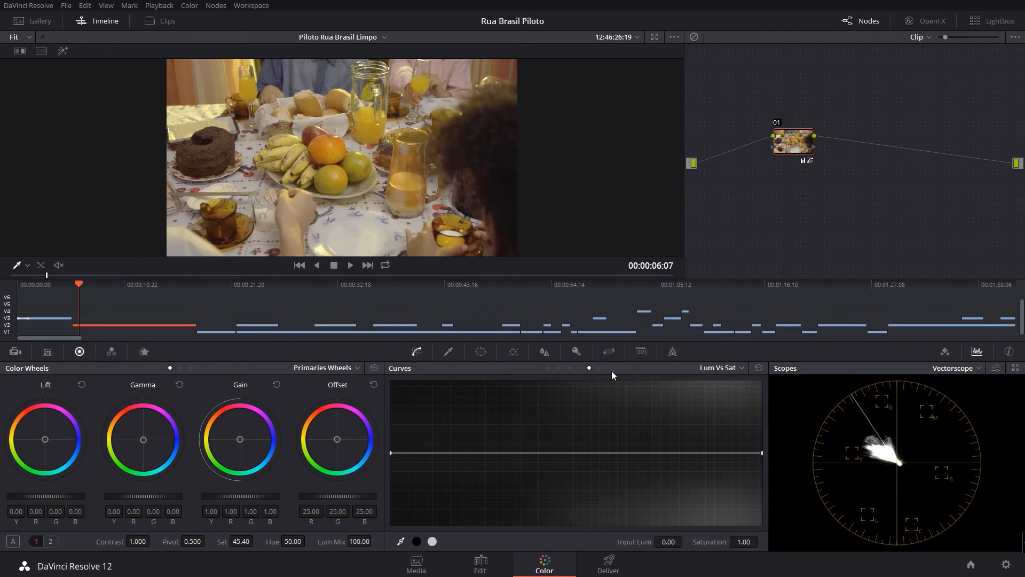
click(580, 368)
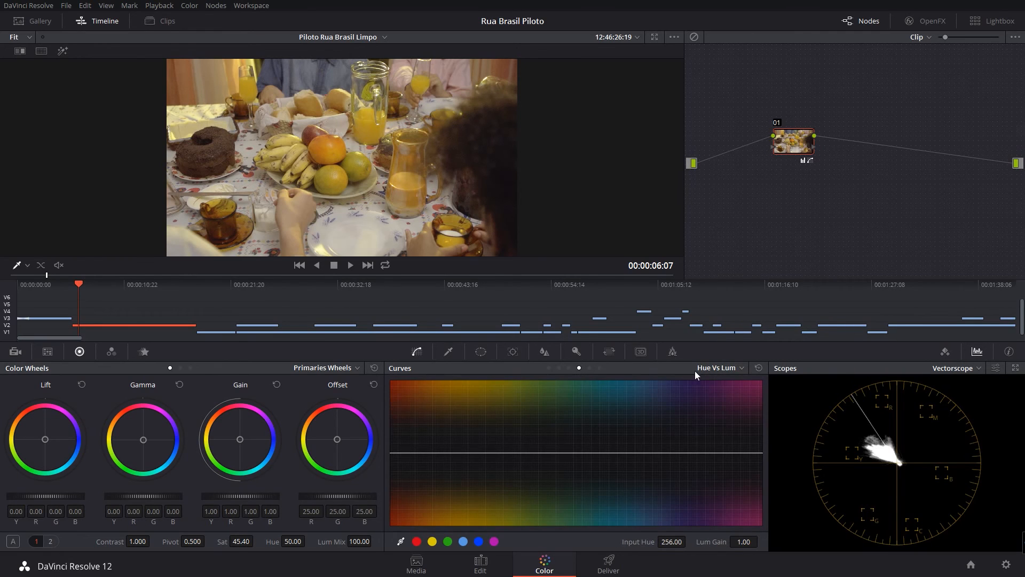
click(570, 367)
click(558, 368)
click(107, 21)
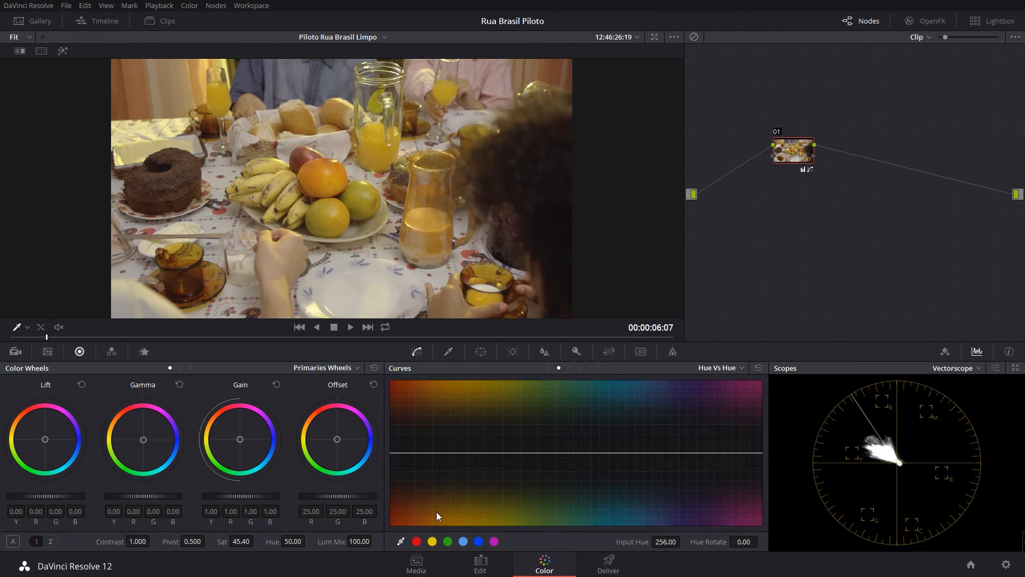
- Try shifting the yellow-orange hues with a point on the Hue Vs Hue curve and remove it
click(452, 453)
drag(452, 452, 454, 473)
right_click(453, 473)
- On the Hue Vs Sat curve, lower the yellow-orange saturation to about 0.80 at hue 308.53 and raise the neighbouring yellow-green range
click(569, 368)
click(452, 454)
mouse_move(451, 453)
mouse_down()
mouse_move(451, 435)
mouse_move(448, 479)
mouse_move(449, 457)
mouse_move(448, 466)
mouse_up()
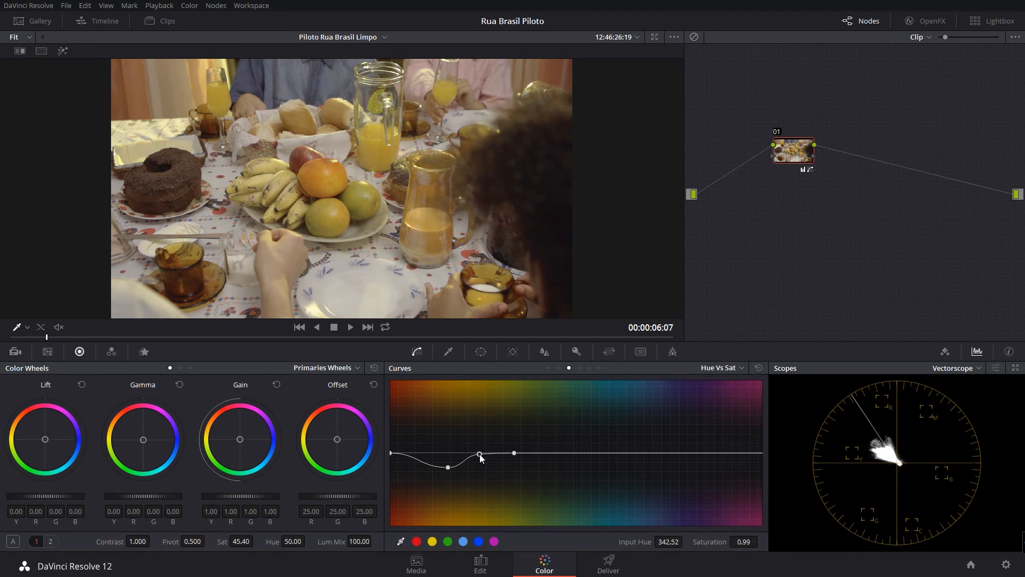
click(480, 454)
drag(448, 467, 482, 439)
drag(449, 470, 445, 470)
- Show the timeline again, move the playhead to 00:00:08:12 and view the clips across the longer sequence
click(98, 21)
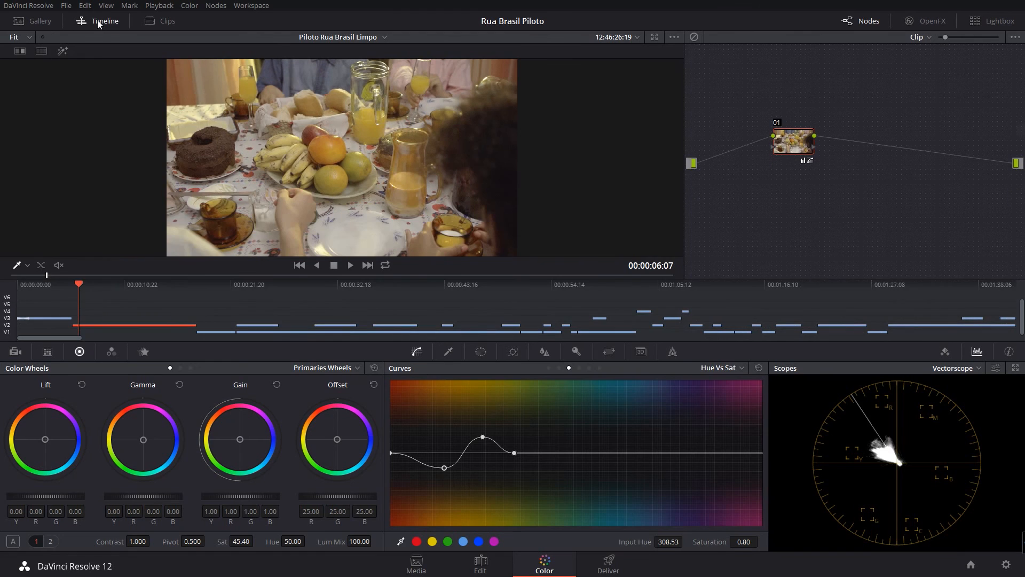
click(100, 287)
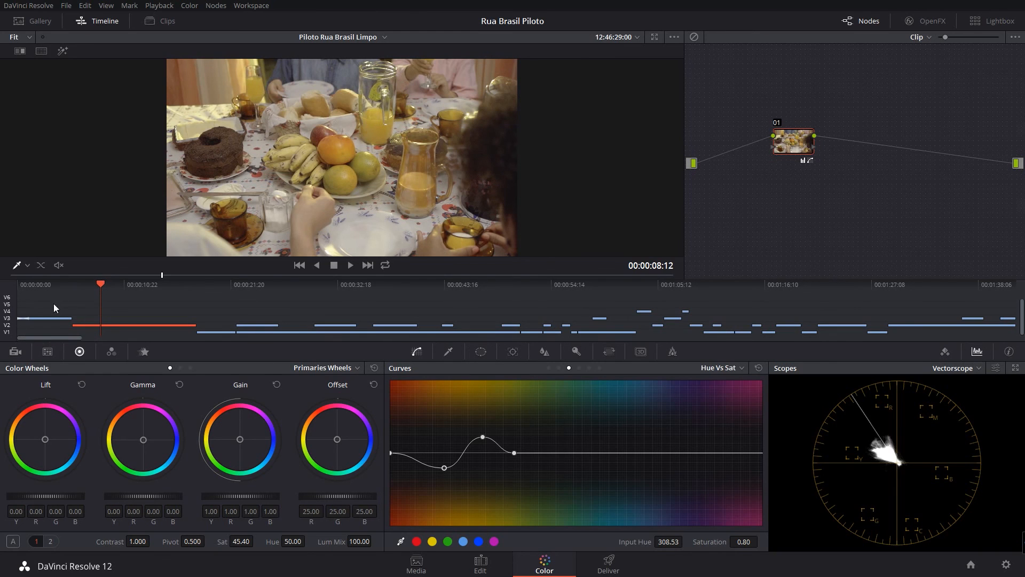
scroll(211, 325, down, 6)
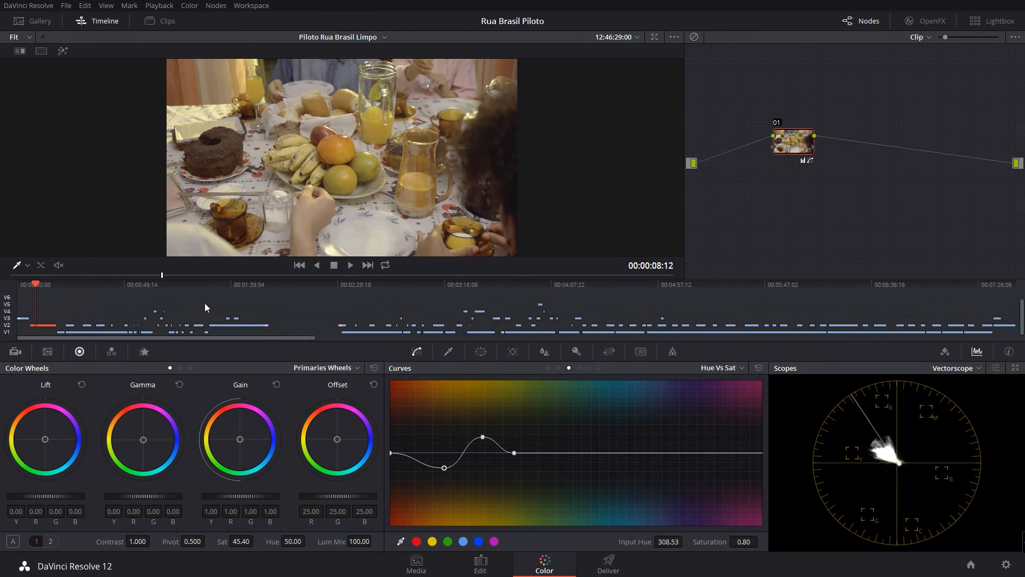
scroll(206, 302, down, 2)
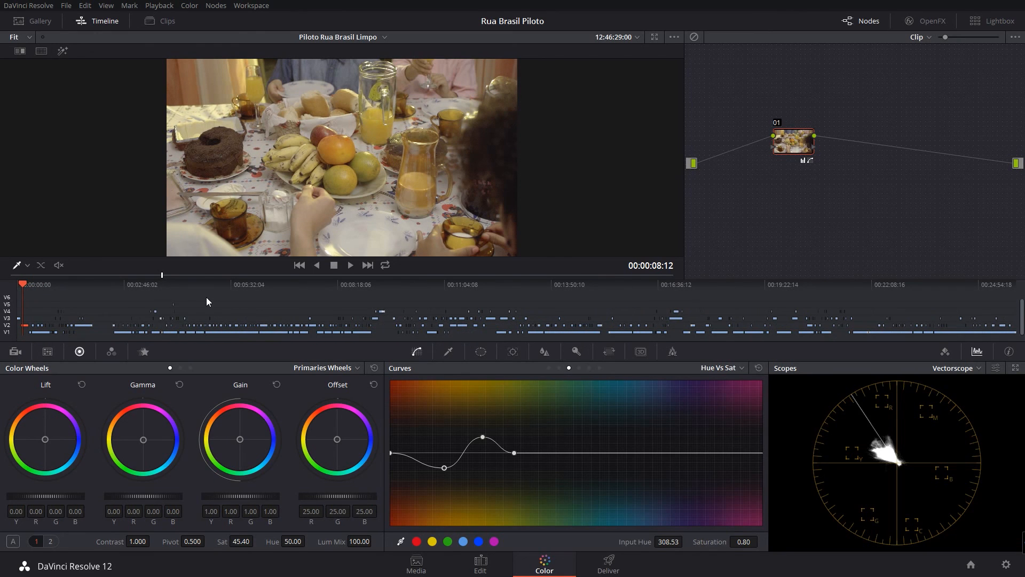